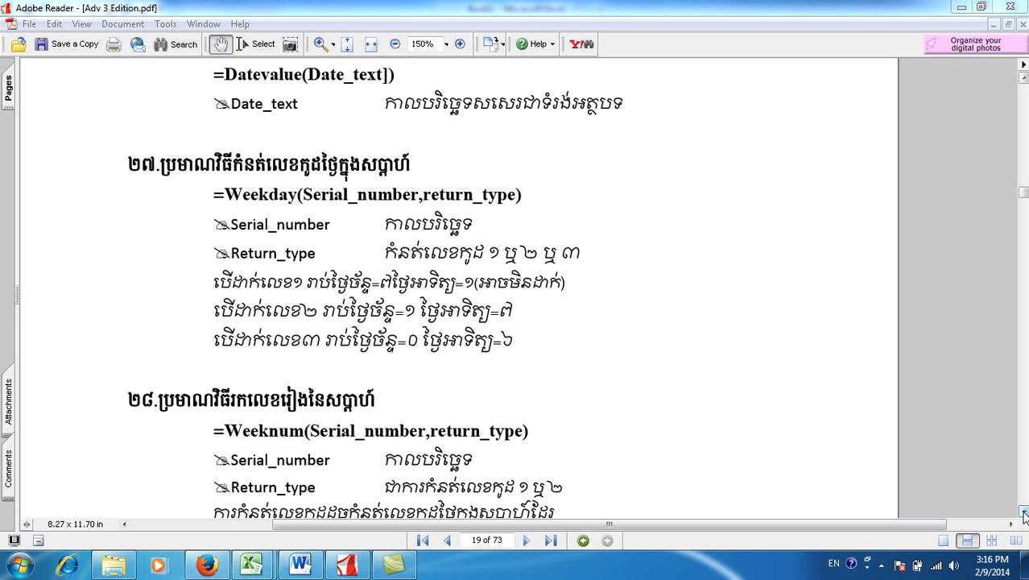
# Step: Switch to the Weekday workbook and enter the Khmer label គេមាន in A3
pyautogui.click(1023, 512)
pyautogui.click(1024, 512)
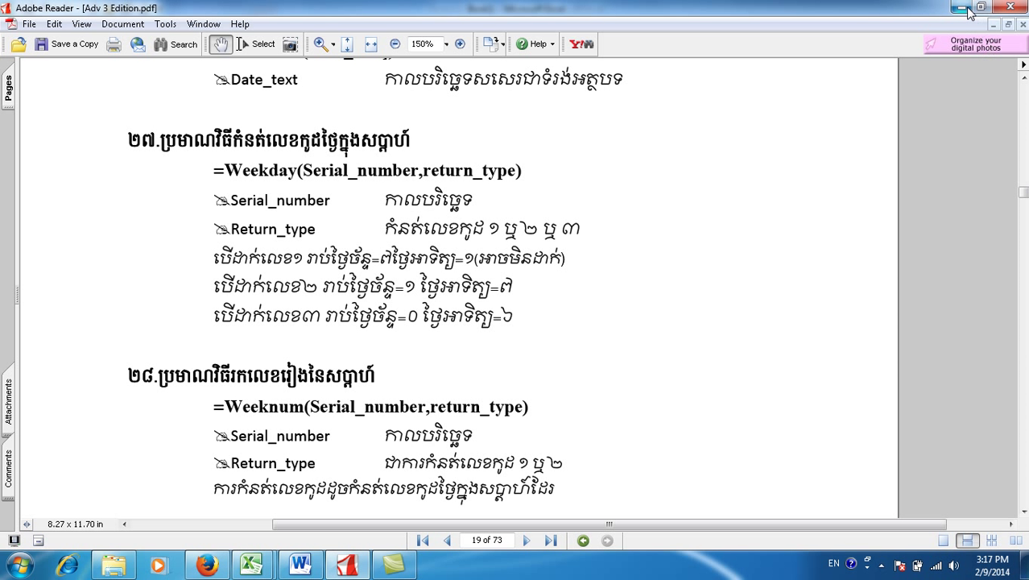
pyautogui.moveTo(252, 565)
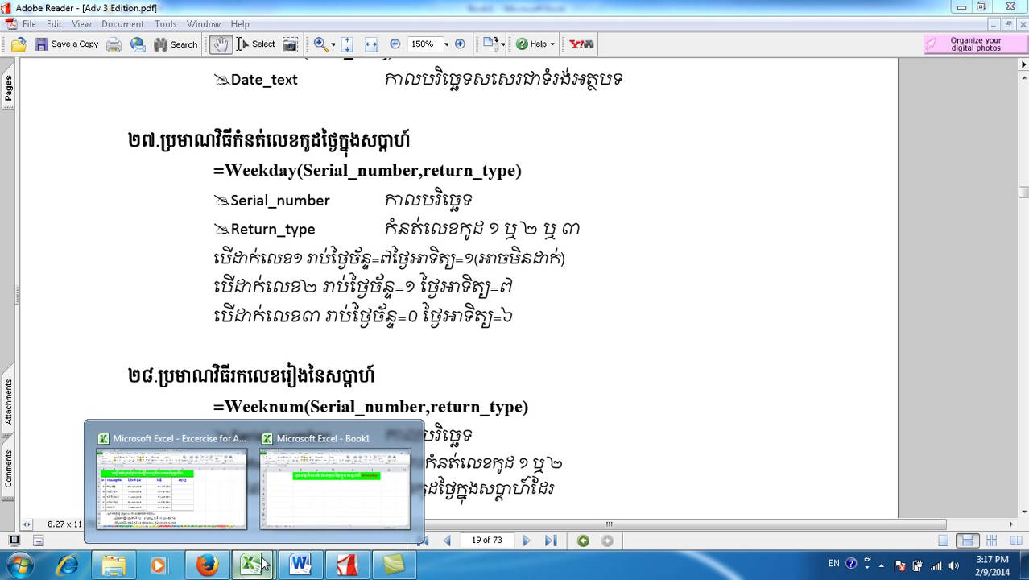
pyautogui.click(315, 491)
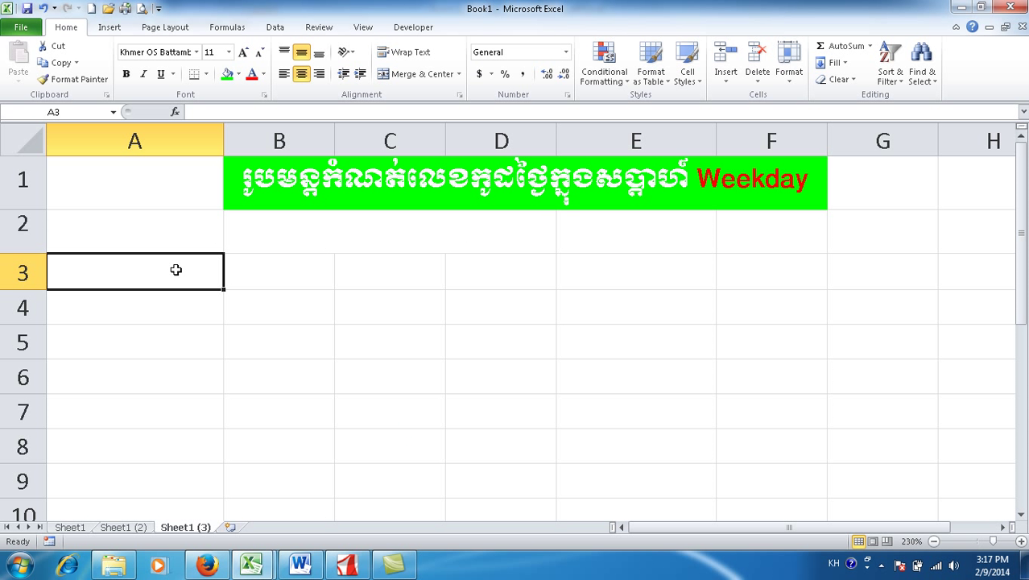
pyautogui.write('គេមាន')
pyautogui.press('Tab')
# Step: Enter 2/10/2014 in A4 and fill consecutive dates down to A11 (2/17/2014)
pyautogui.click(166, 302)
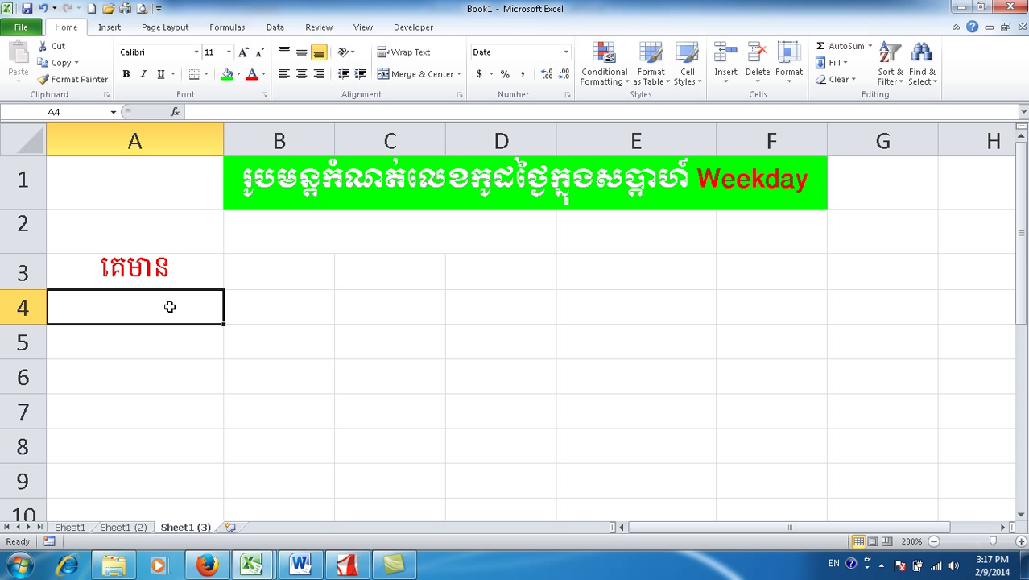
pyautogui.write('1')
pyautogui.press('BackSpace')
pyautogui.write('2/10/20')
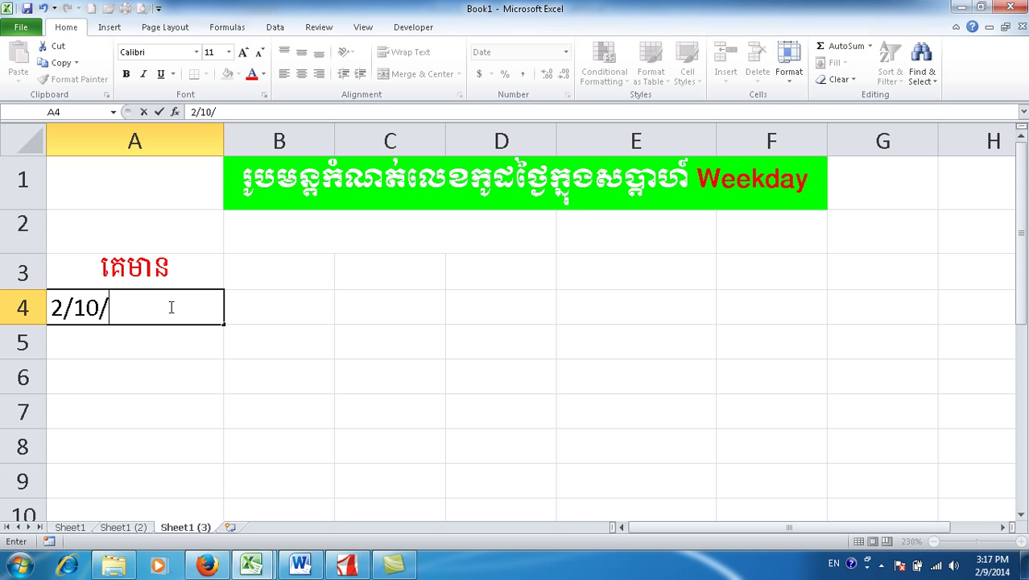
pyautogui.write('14')
pyautogui.press('Return')
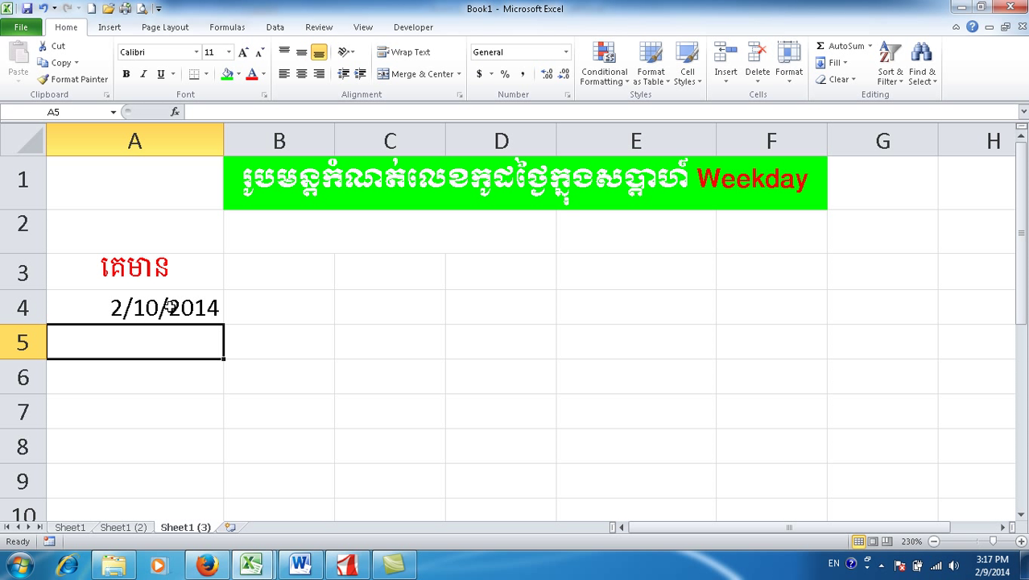
pyautogui.click(169, 307)
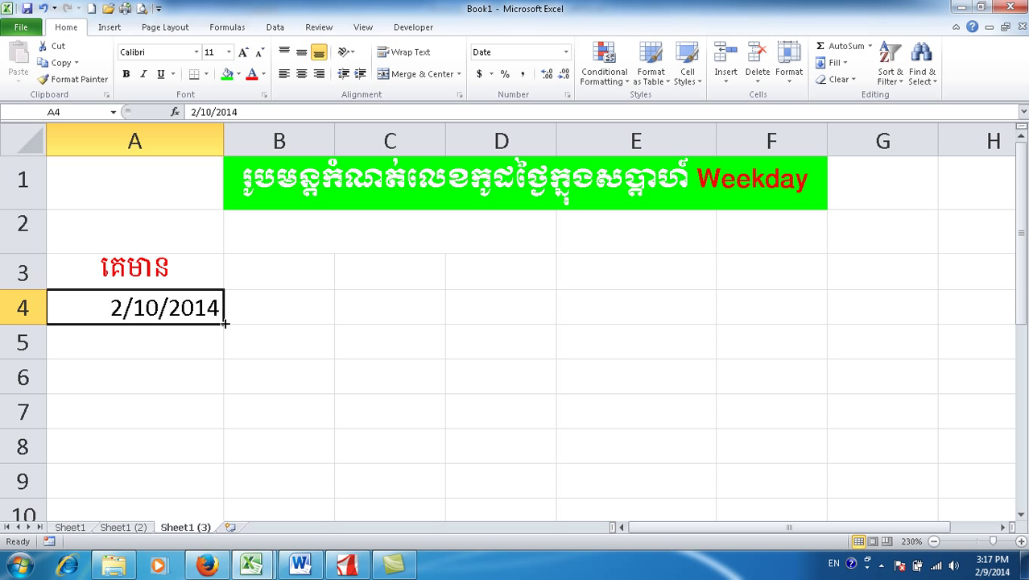
pyautogui.moveTo(224, 325)
pyautogui.mouseDown()
pyautogui.moveTo(215, 497)
pyautogui.moveTo(217, 483)
pyautogui.mouseUp()
# Step: Apply the custom number format dddd so the dates show as weekday names
pyautogui.rightClick(175, 352)
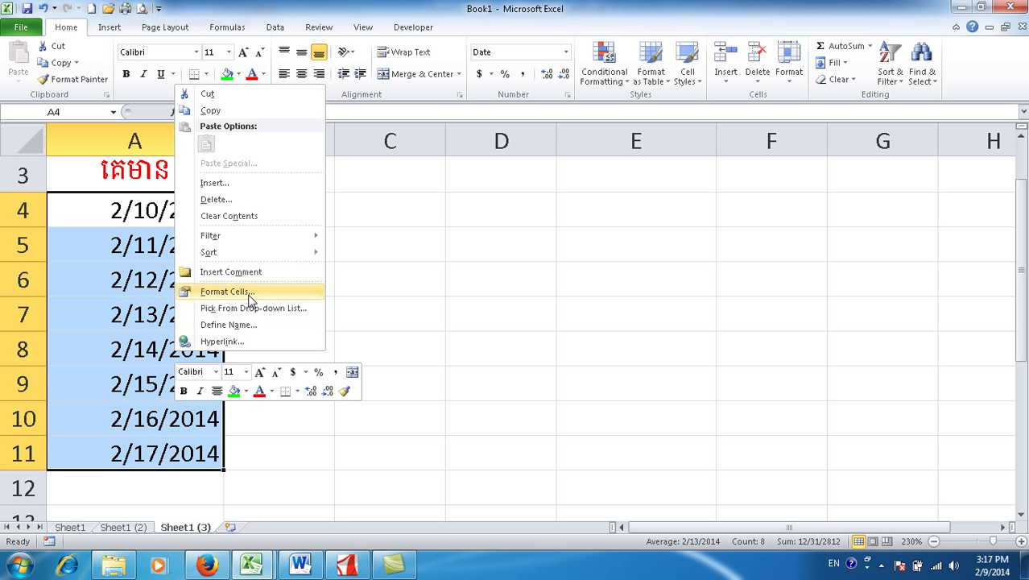
pyautogui.click(250, 295)
pyautogui.click(89, 288)
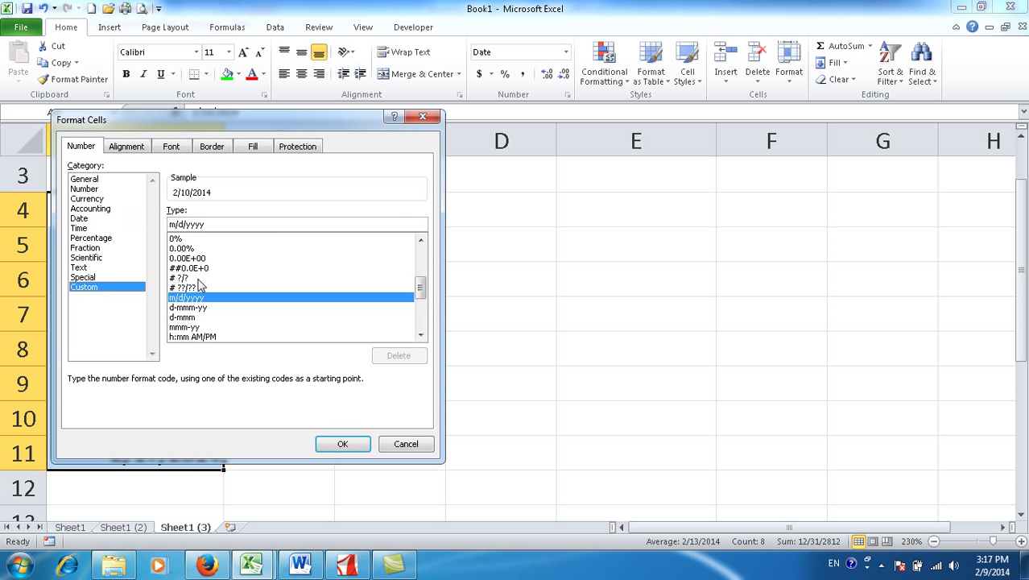
pyautogui.moveTo(238, 225); pyautogui.dragTo(99, 207)
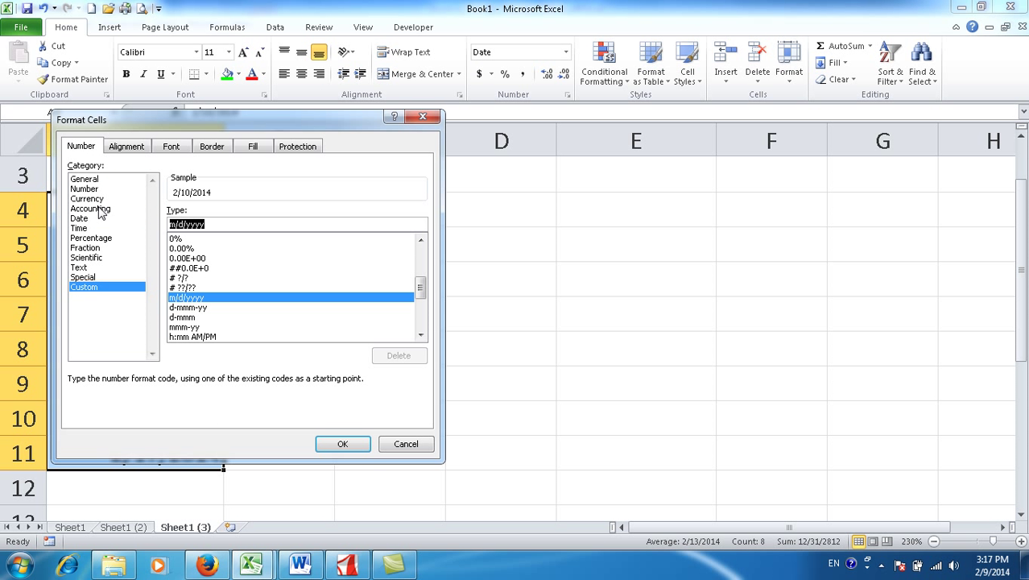
pyautogui.write('dddd')
pyautogui.press('Return')
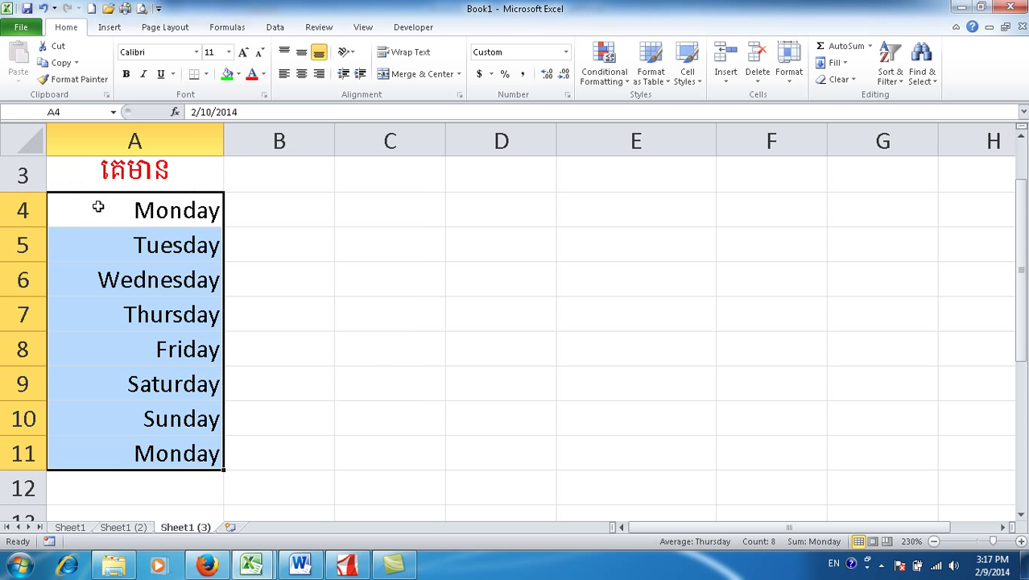
# Step: Delete row 11 to drop the extra Monday, leaving Monday–Sunday in A4:A10
pyautogui.click(19, 451)
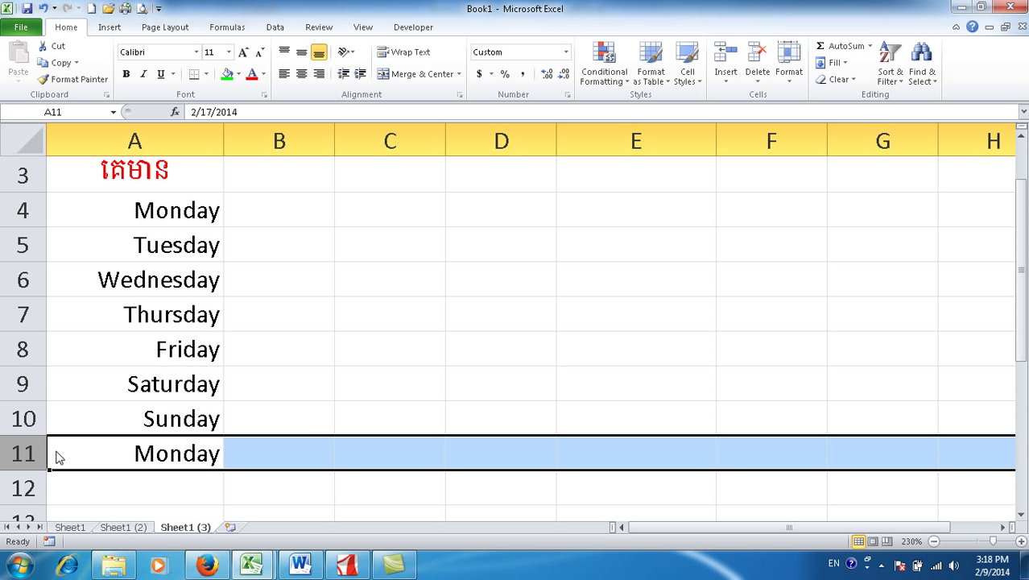
pyautogui.rightClick(55, 455)
pyautogui.click(104, 358)
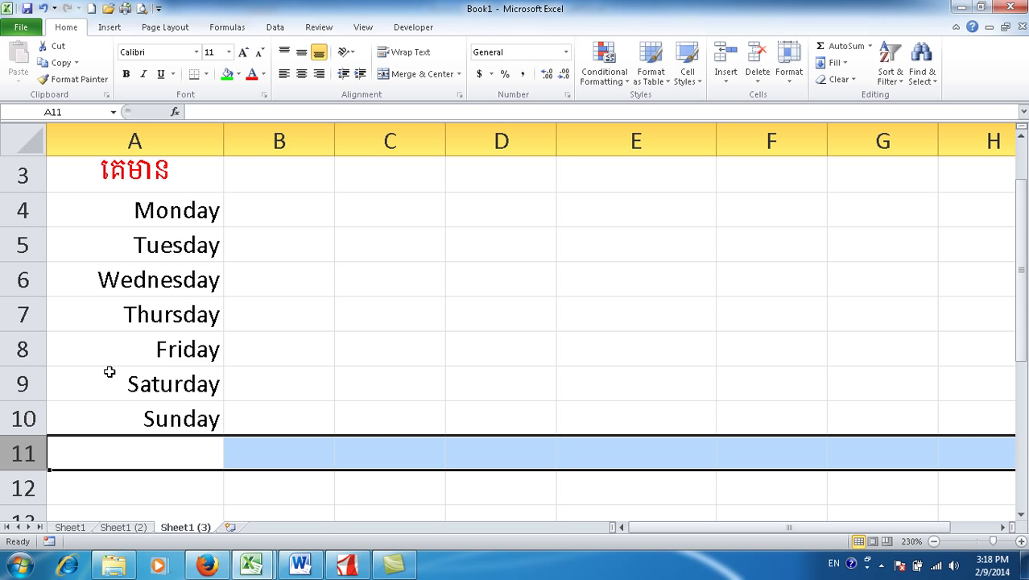
pyautogui.click(159, 449)
pyautogui.moveTo(191, 214); pyautogui.dragTo(175, 406)
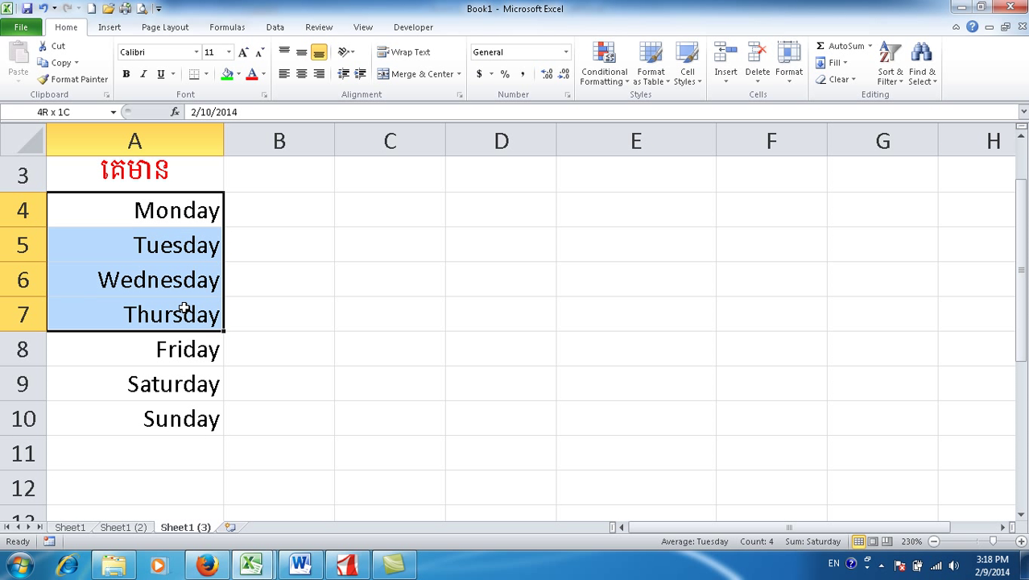
pyautogui.click(285, 209)
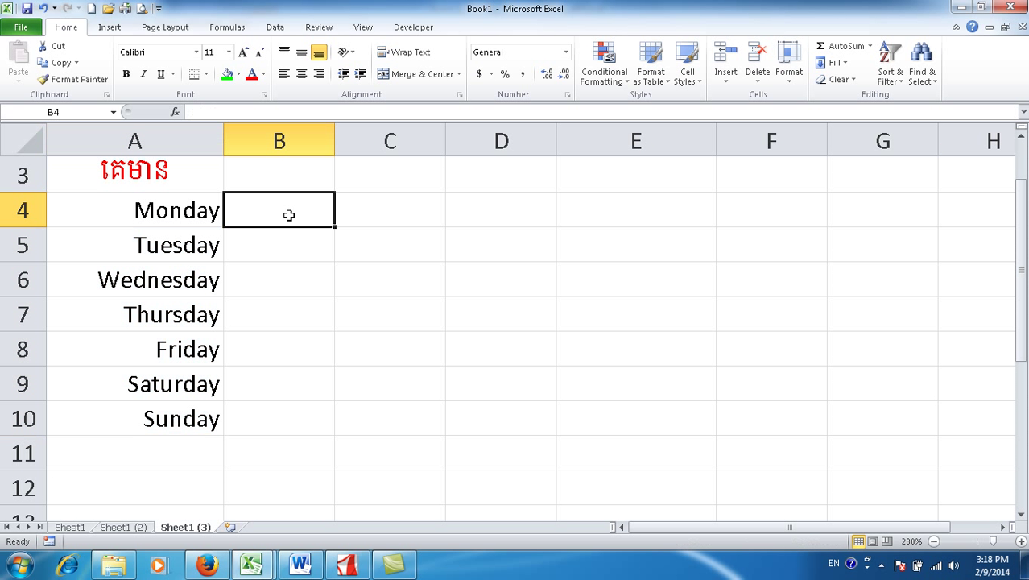
pyautogui.scroll(1, 301, 255)
# Step: Enter the Khmer heading លេខកូដ in the merged cell B2
pyautogui.click(335, 247)
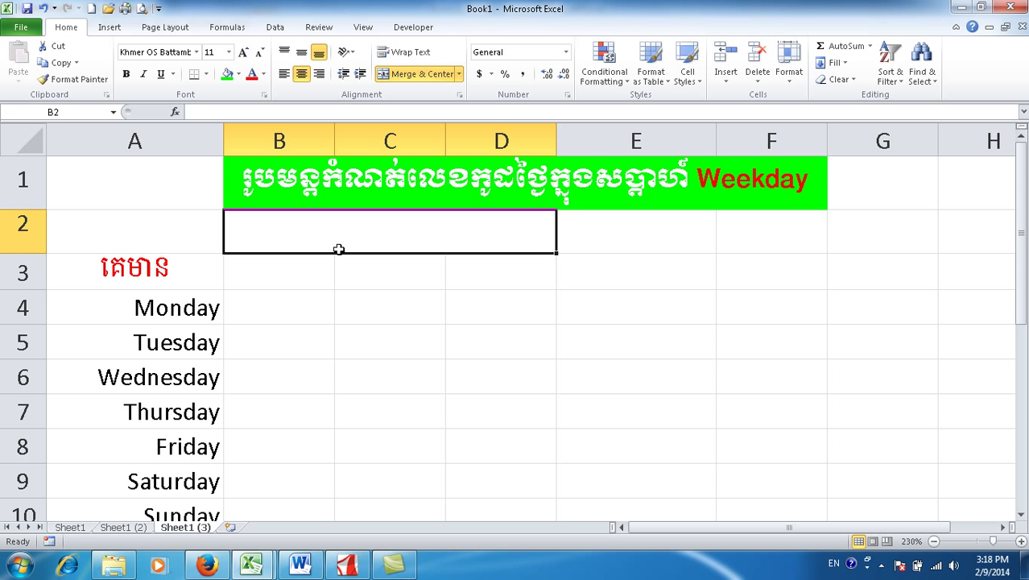
pyautogui.hotkey('alt', 'shift')
pyautogui.write('លេខកូដ')
pyautogui.press('Return')
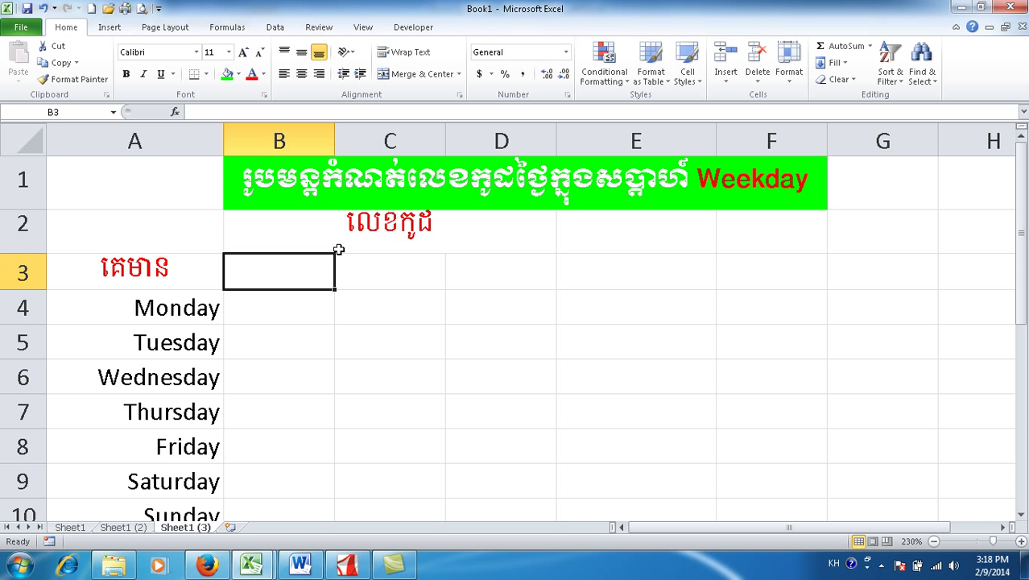
# Step: Enter return types 1, 2, 3 in B3:D3 and centre them
pyautogui.write('1')
pyautogui.press('Tab')
pyautogui.write('2')
pyautogui.press('Tab')
pyautogui.write('3')
pyautogui.press('Tab')
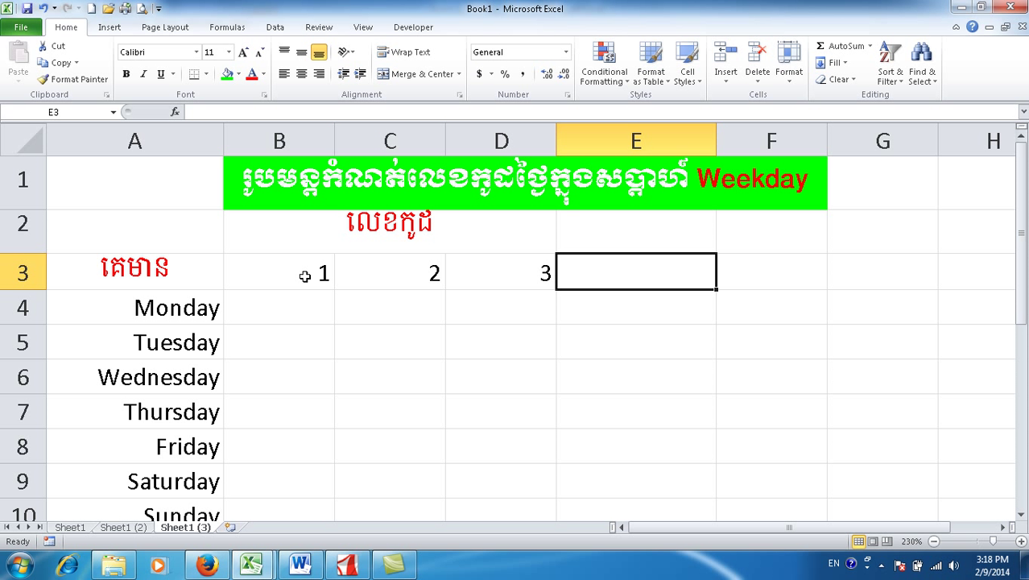
pyautogui.moveTo(305, 277); pyautogui.dragTo(476, 258)
pyautogui.click(302, 74)
pyautogui.click(684, 308)
# Step: Enter =WEEKDAY(A4,1) in B4 and fill it down to B10, giving 2–7 and 1
pyautogui.click(272, 304)
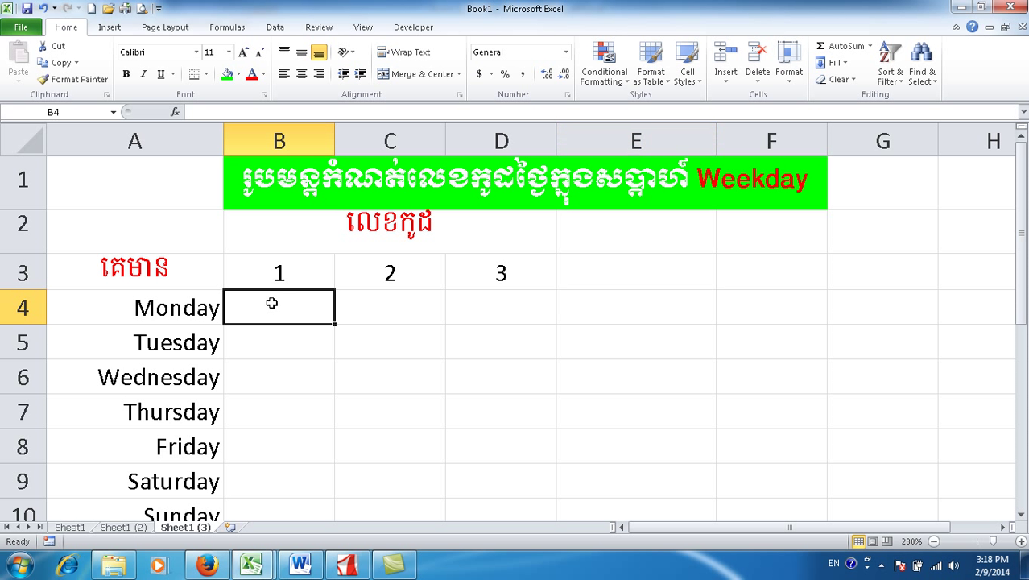
pyautogui.write('=')
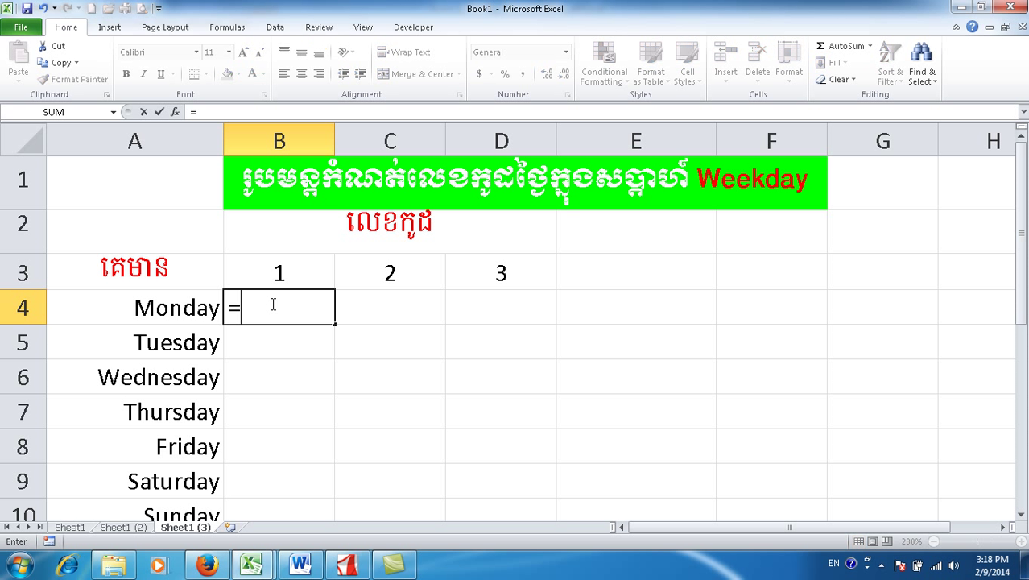
pyautogui.write('wee')
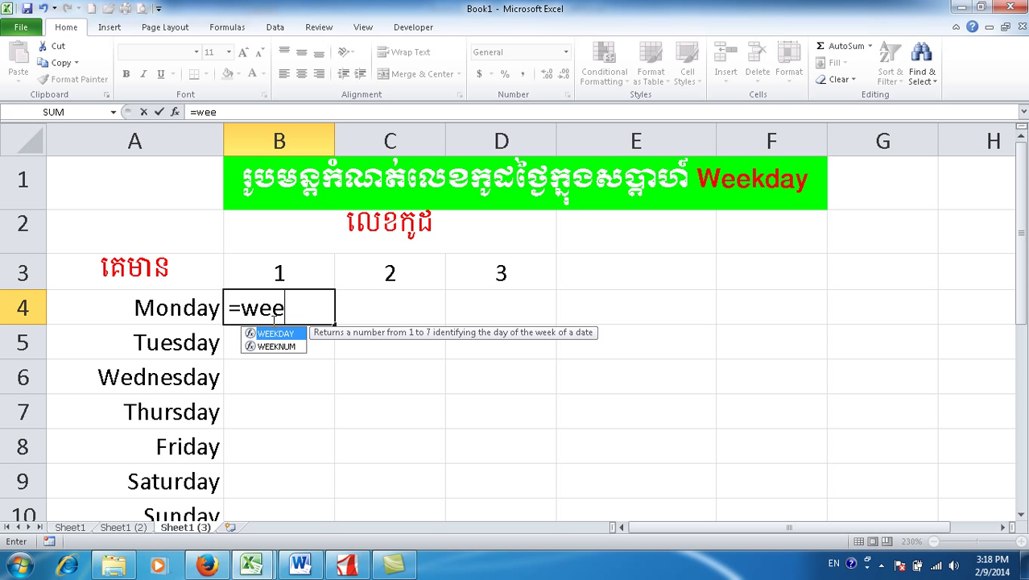
pyautogui.doubleClick(278, 334)
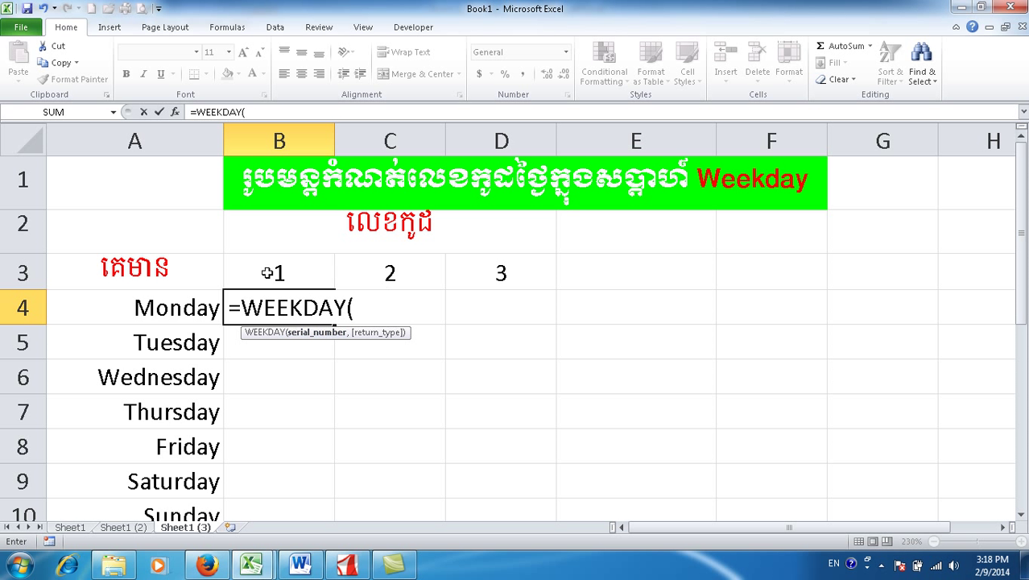
pyautogui.click(191, 314)
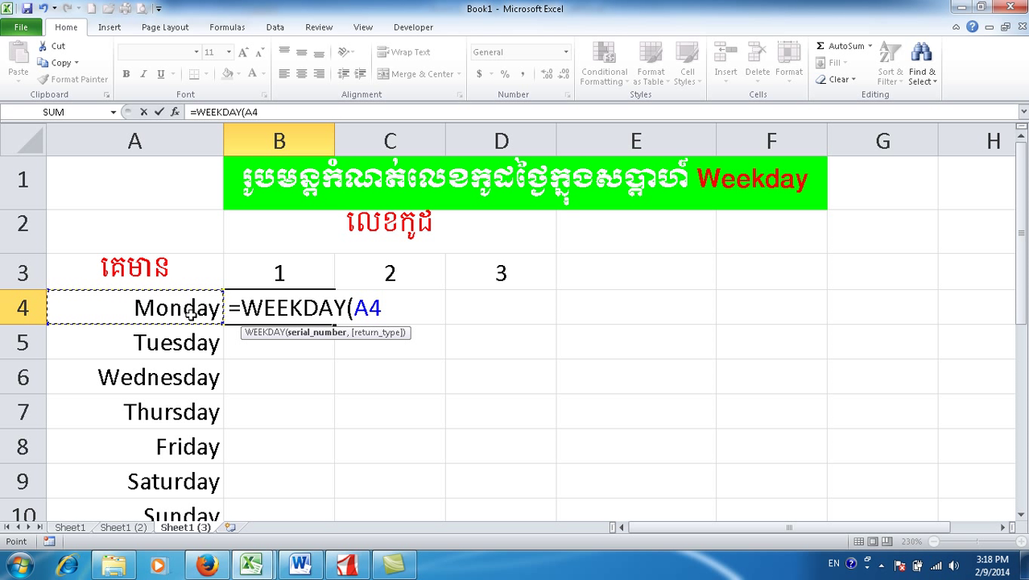
pyautogui.write(',')
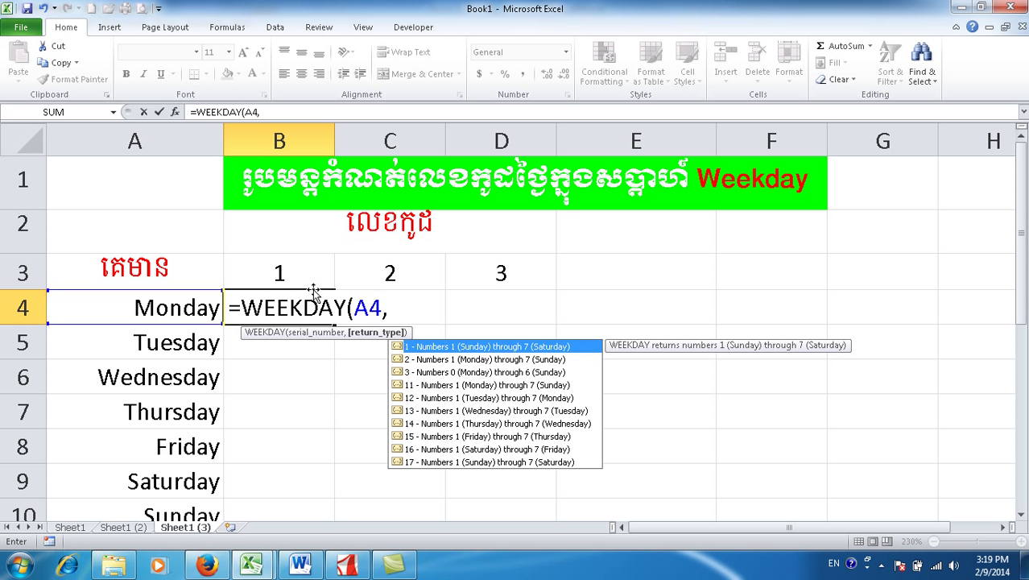
pyautogui.write('1')
pyautogui.write(')')
pyautogui.press('Return')
pyautogui.click(306, 310)
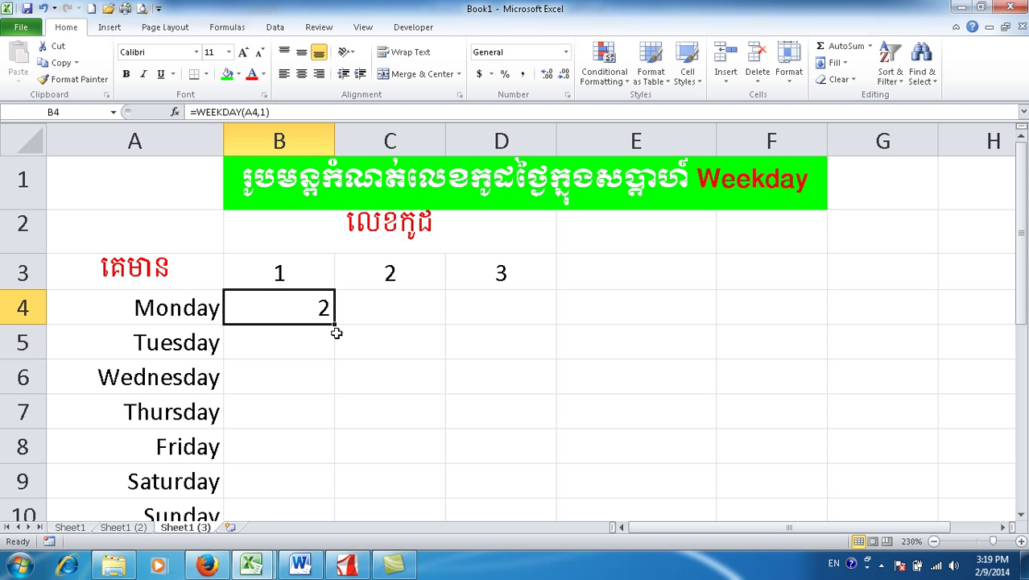
pyautogui.moveTo(337, 324); pyautogui.dragTo(343, 478)
pyautogui.click(934, 541)
pyautogui.click(572, 382)
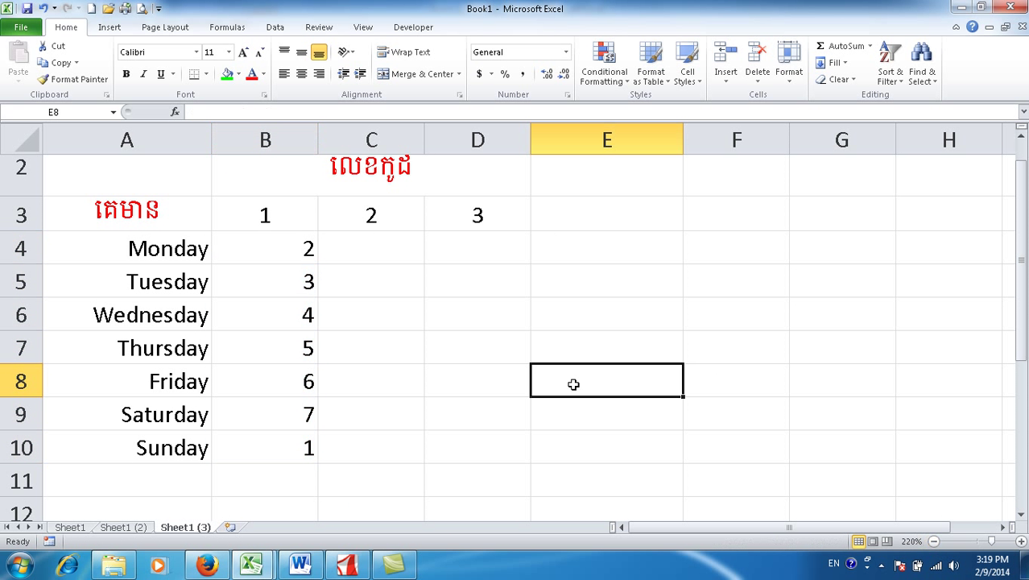
pyautogui.scroll(1, 549, 379)
# Step: Enter =WEEKDAY(A4,2) in C4 and fill it down through C10
pyautogui.click(283, 301)
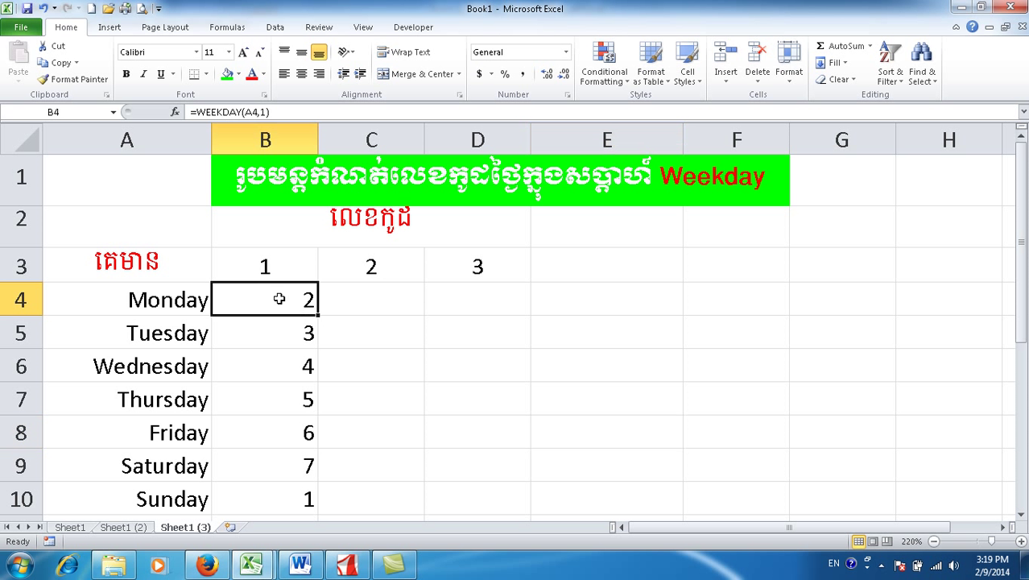
pyautogui.click(369, 301)
pyautogui.write('=')
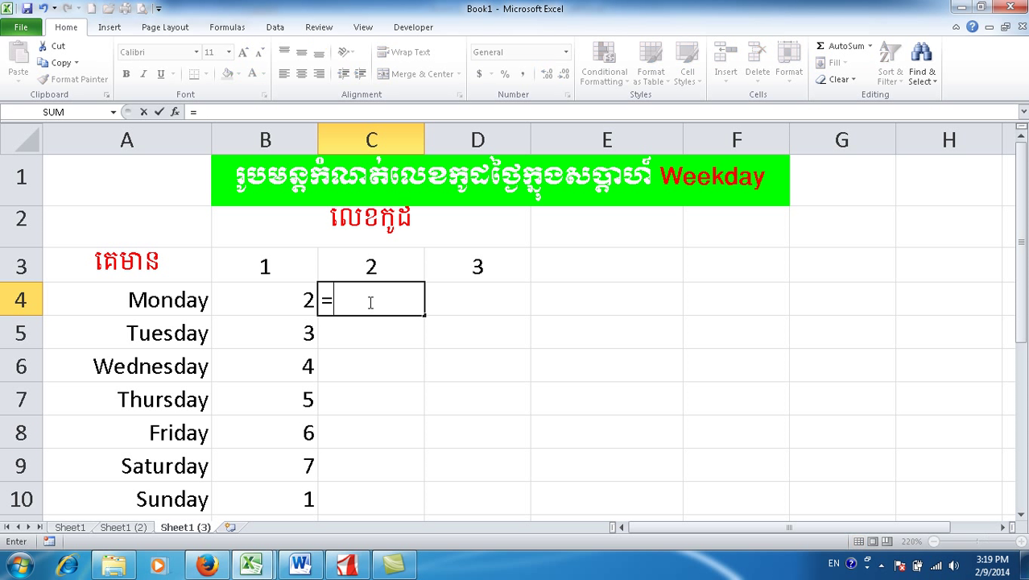
pyautogui.write('wee')
pyautogui.doubleClick(369, 324)
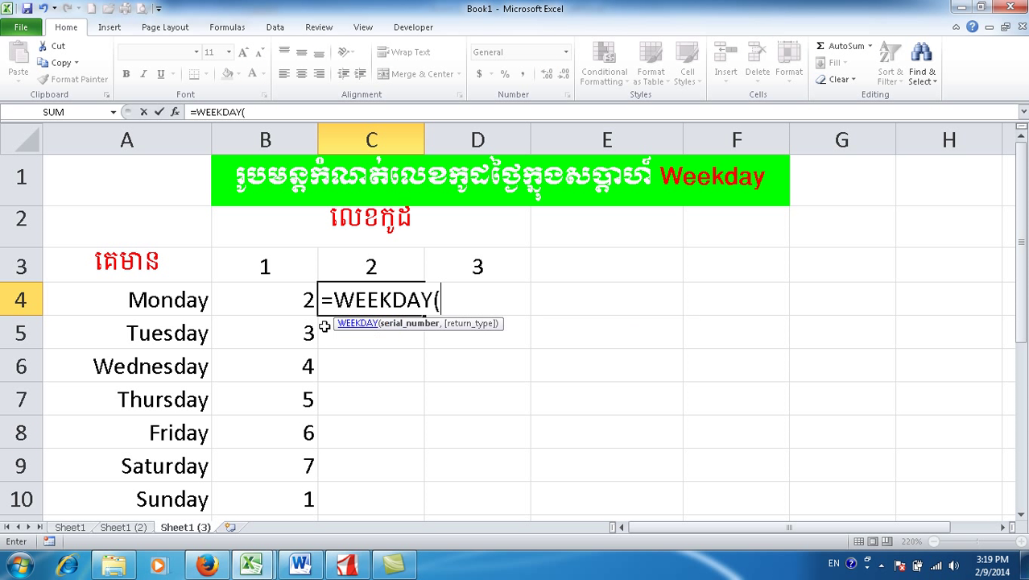
pyautogui.click(172, 303)
pyautogui.write(',')
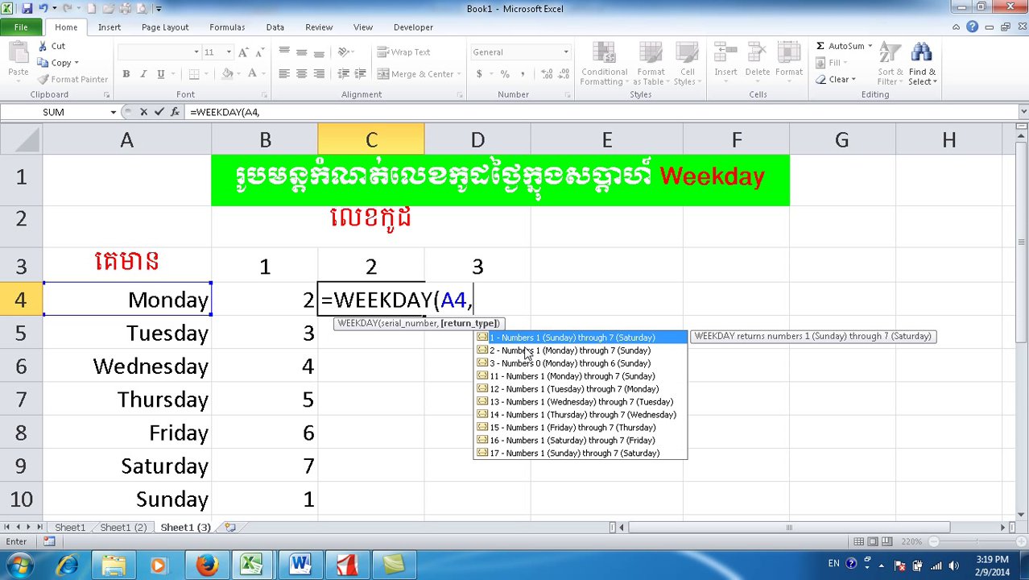
pyautogui.write('2')
pyautogui.write(')')
pyautogui.press('Return')
pyautogui.press('Up')
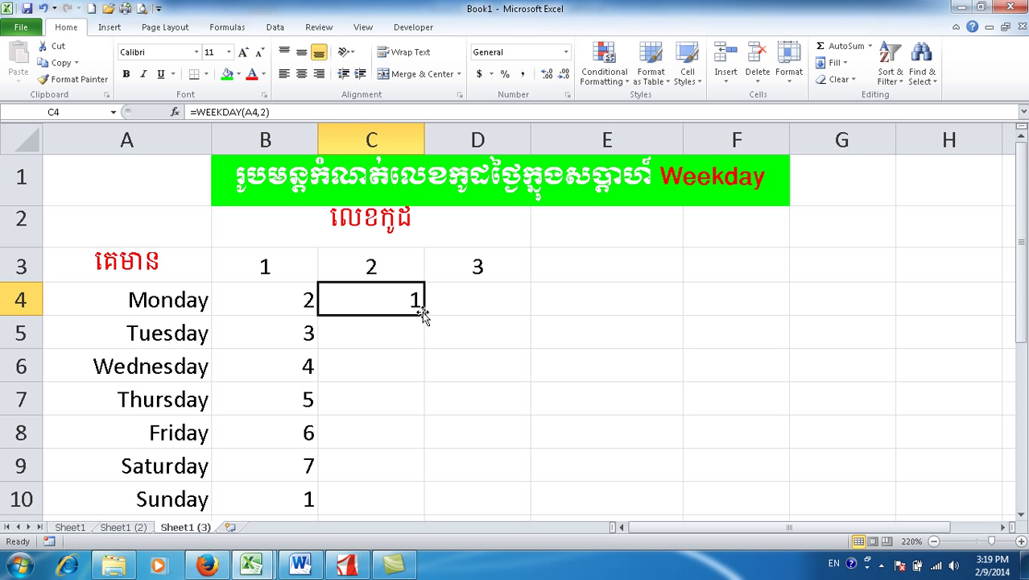
pyautogui.moveTo(424, 315); pyautogui.dragTo(402, 499)
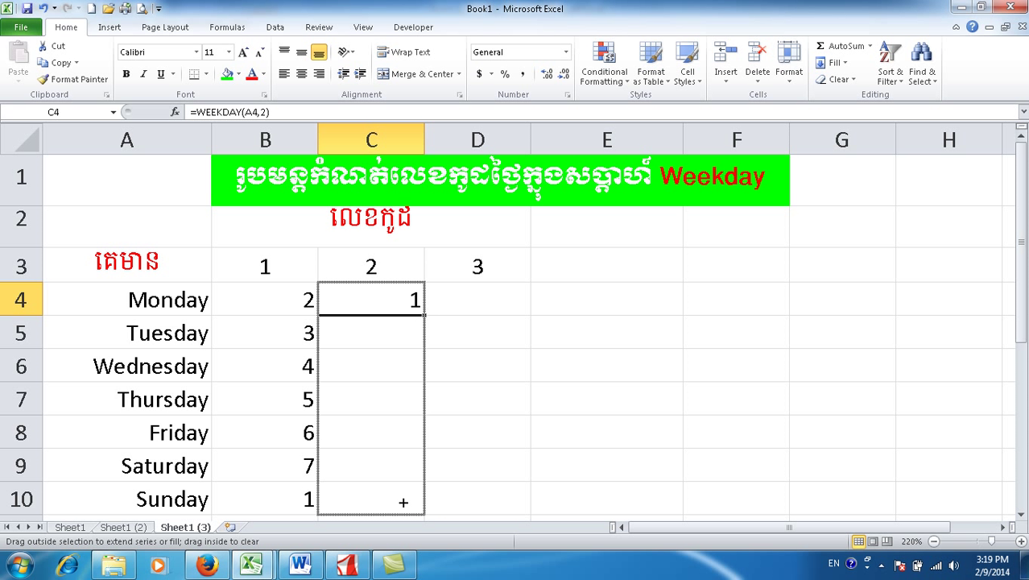
# Step: Enter =WEEKDAY(A4,3) in D4, fill it down through D10, and select B4:D10
pyautogui.click(486, 304)
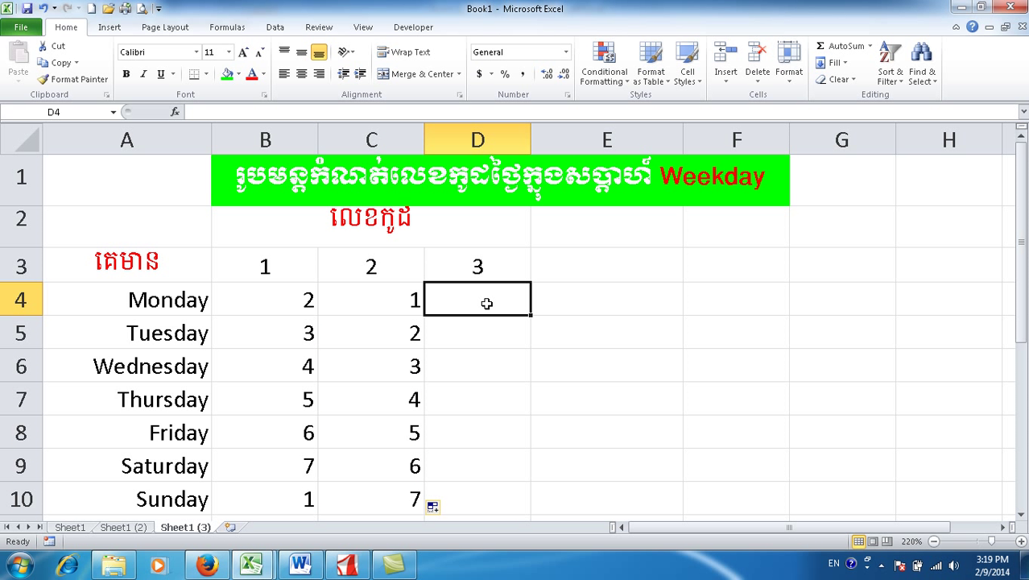
pyautogui.write('=wee')
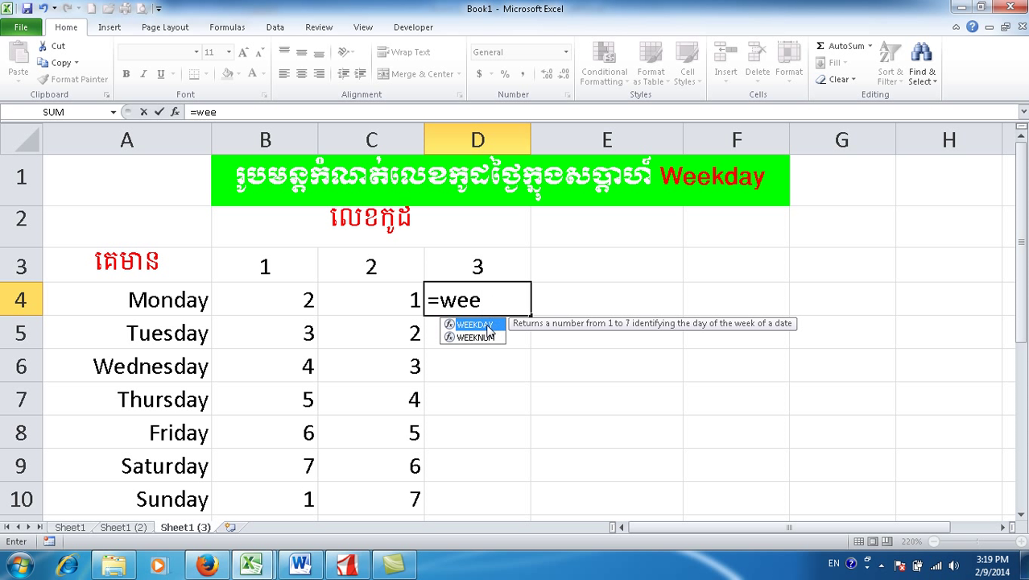
pyautogui.doubleClick(477, 325)
pyautogui.click(195, 303)
pyautogui.write(',')
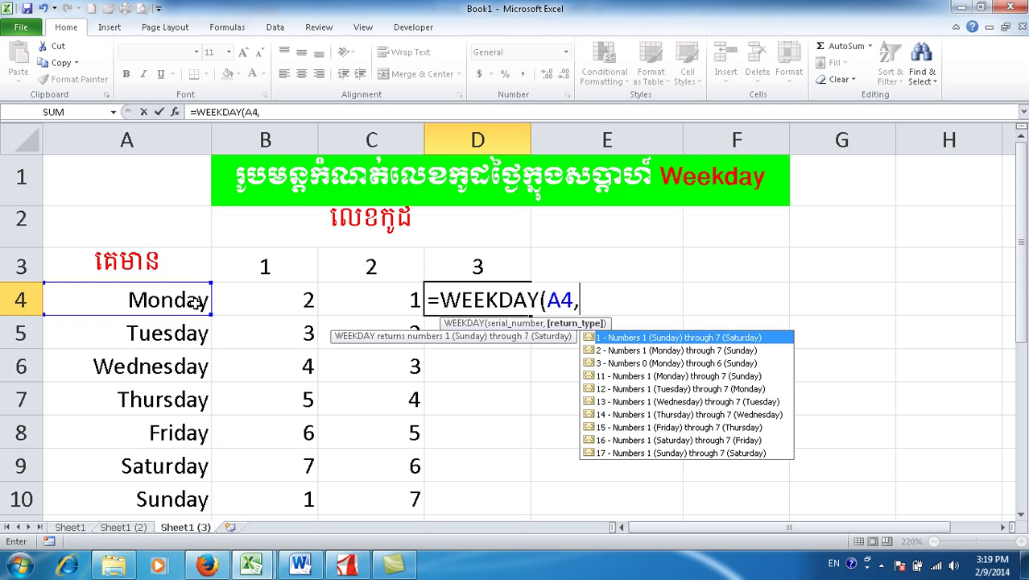
pyautogui.write('3')
pyautogui.press('Return')
pyautogui.click(472, 295)
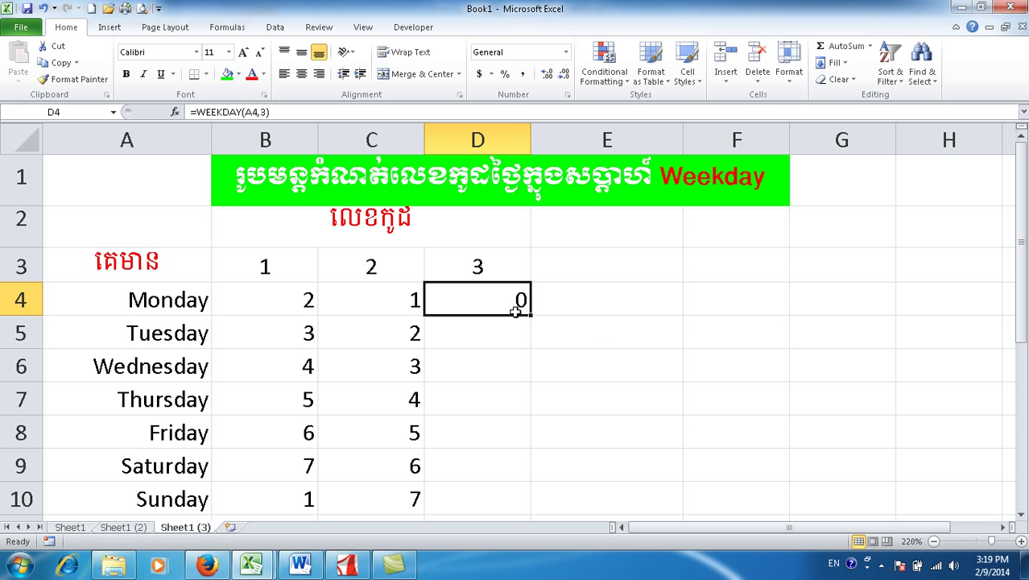
pyautogui.moveTo(534, 315); pyautogui.dragTo(518, 496)
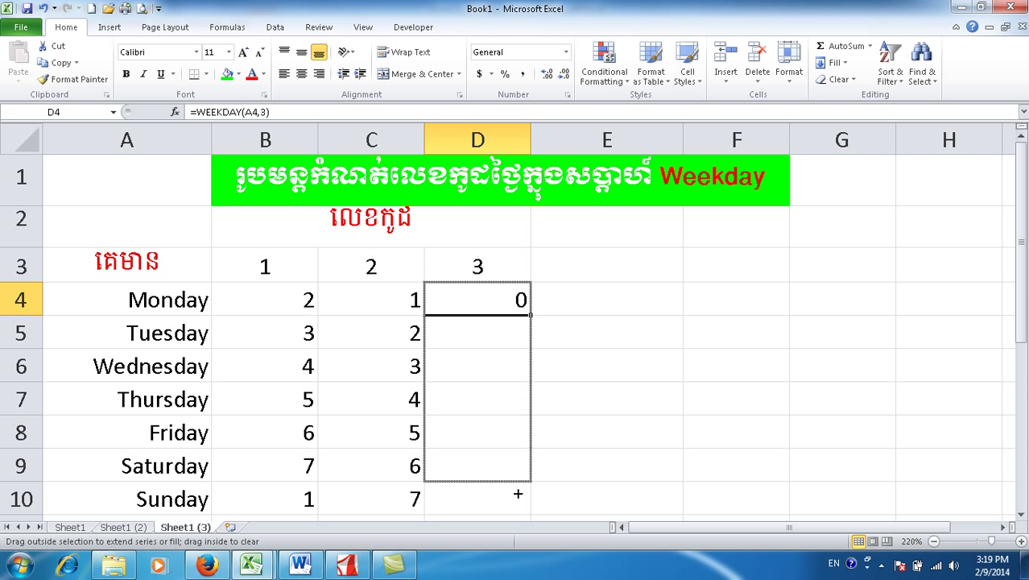
pyautogui.click(618, 380)
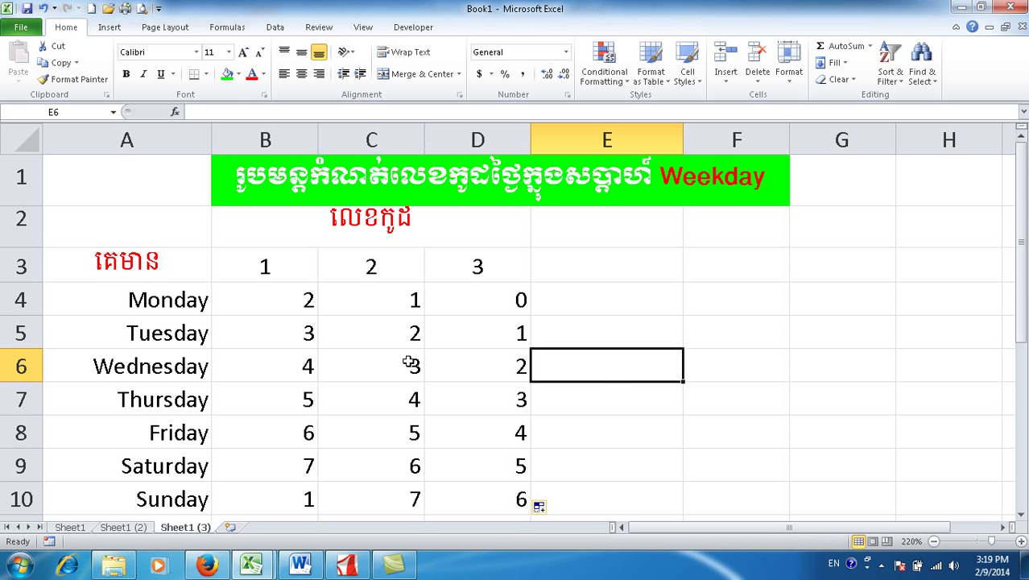
pyautogui.moveTo(282, 298)
pyautogui.mouseDown()
pyautogui.moveTo(414, 371)
pyautogui.moveTo(482, 500)
pyautogui.mouseUp()
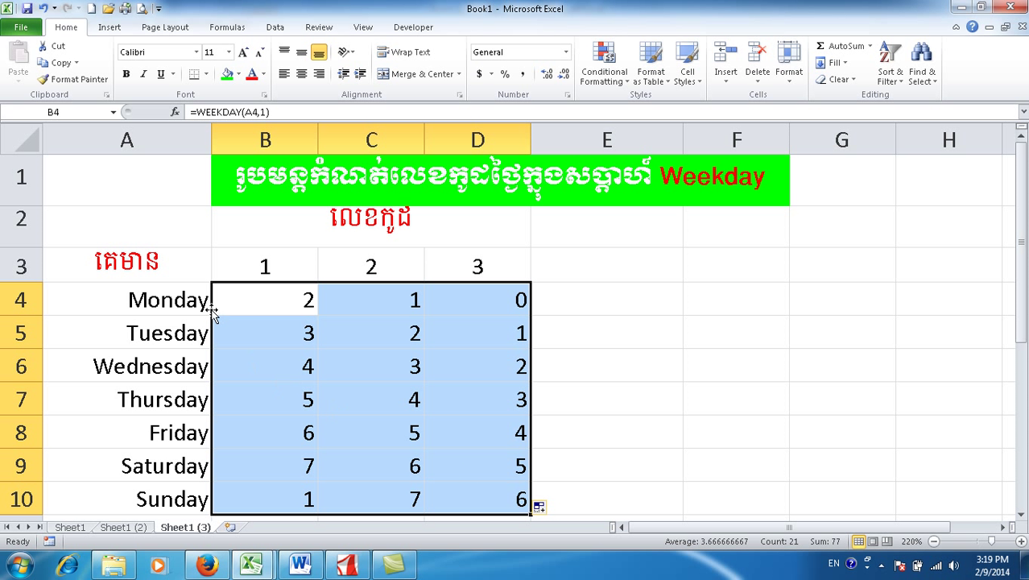
pyautogui.click(199, 302)
pyautogui.click(236, 293)
pyautogui.click(252, 267)
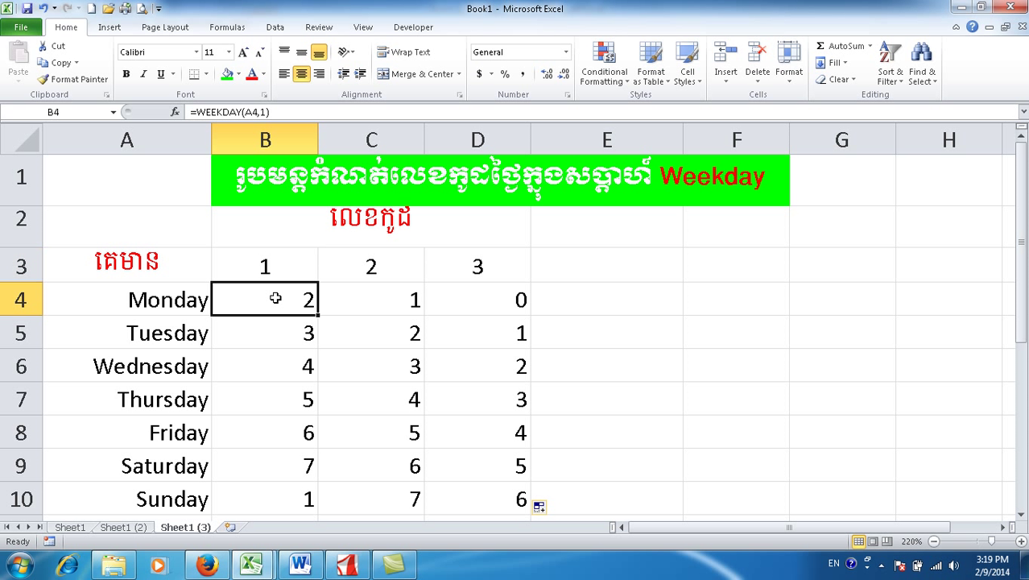
pyautogui.doubleClick(275, 295)
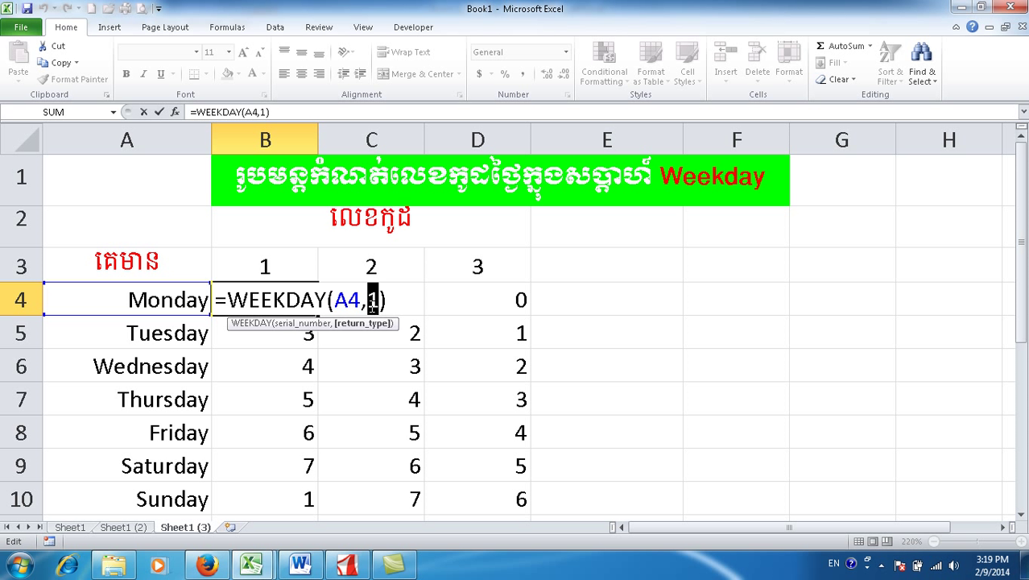
pyautogui.click(400, 300)
pyautogui.press('Return')
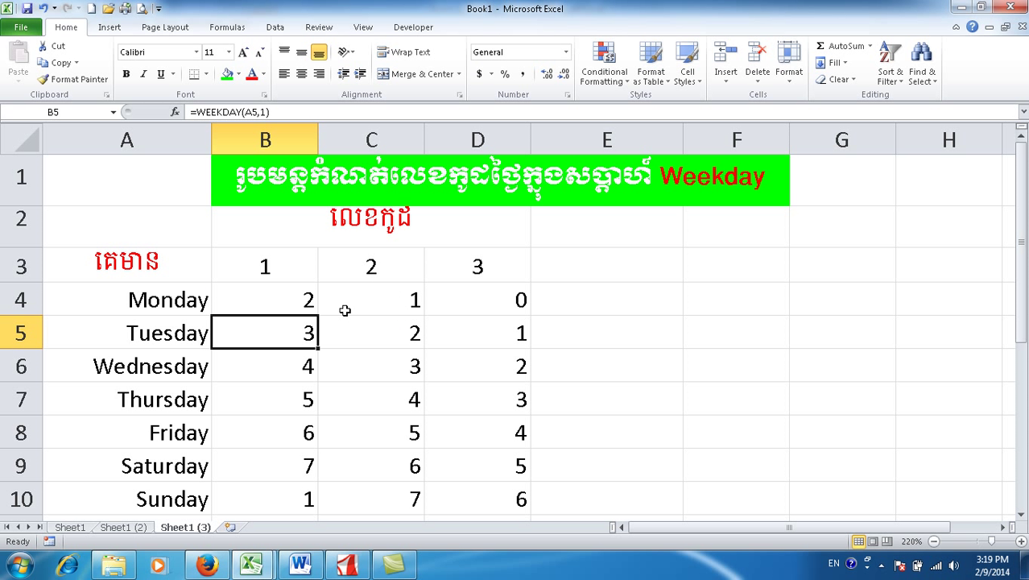
pyautogui.moveTo(195, 305); pyautogui.dragTo(259, 298)
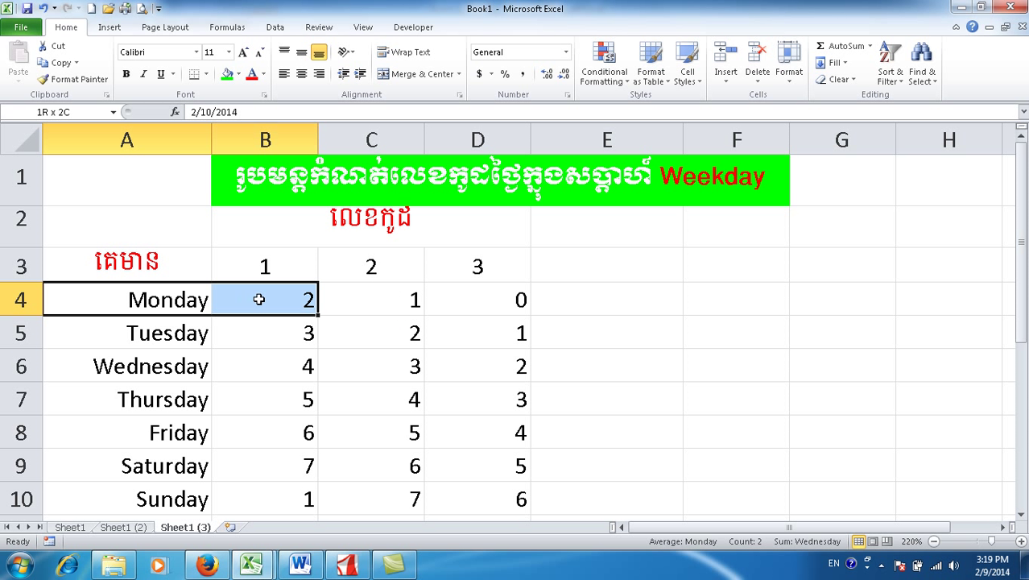
pyautogui.moveTo(174, 341); pyautogui.dragTo(263, 339)
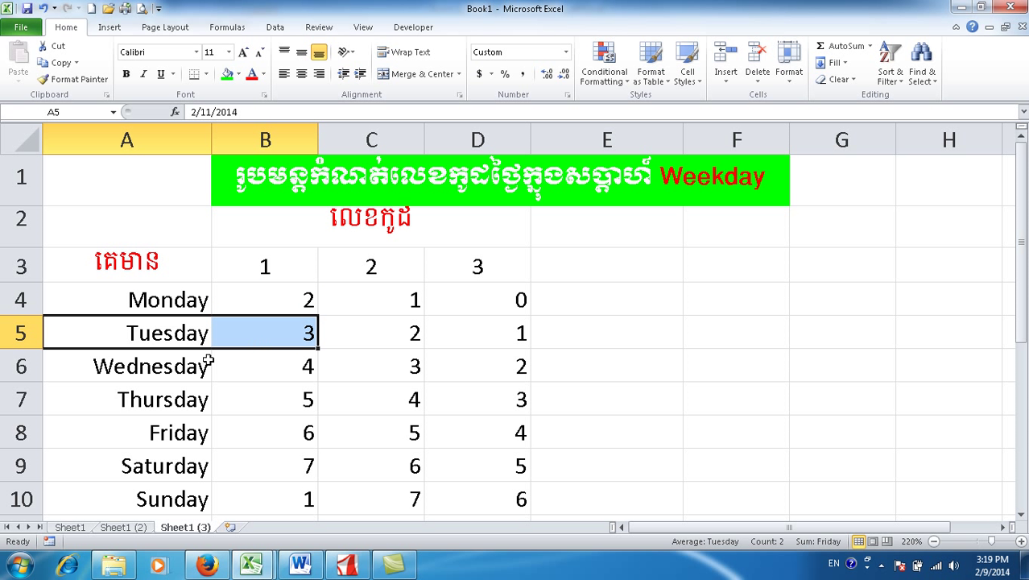
pyautogui.moveTo(208, 362); pyautogui.dragTo(259, 361)
pyautogui.moveTo(195, 403); pyautogui.dragTo(252, 401)
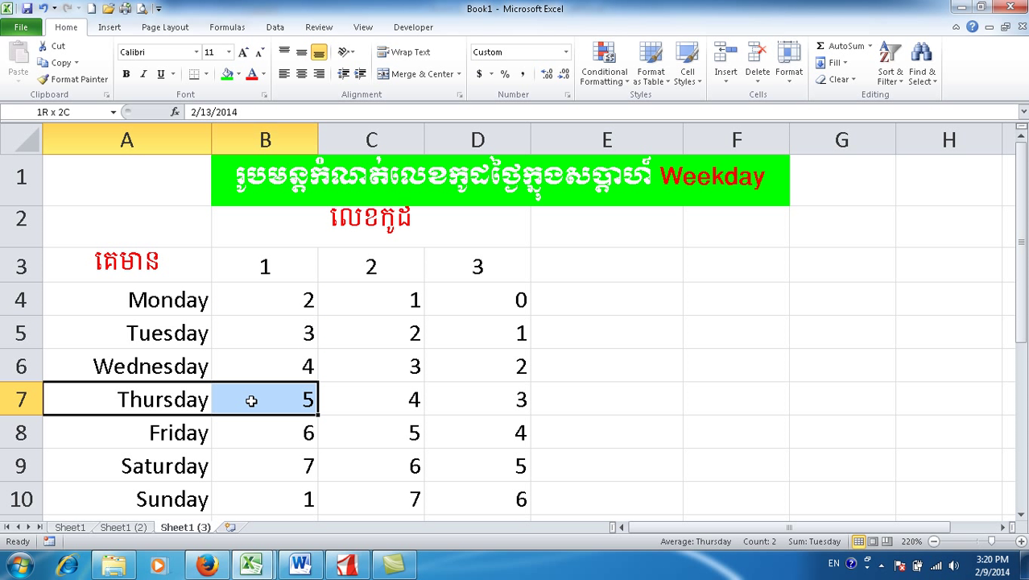
pyautogui.moveTo(194, 441); pyautogui.dragTo(248, 438)
pyautogui.moveTo(173, 475); pyautogui.dragTo(255, 464)
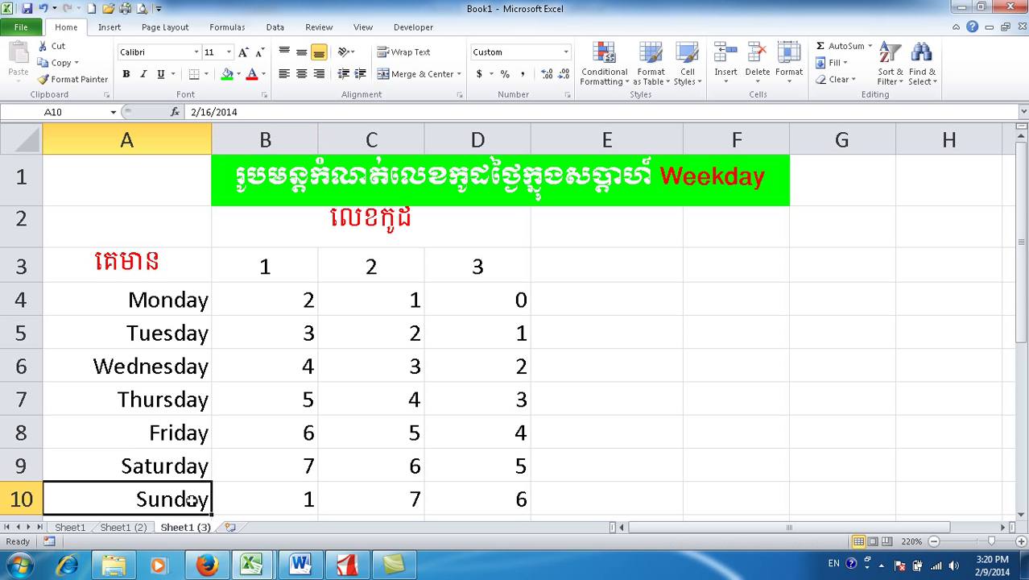
pyautogui.moveTo(185, 500); pyautogui.dragTo(242, 498)
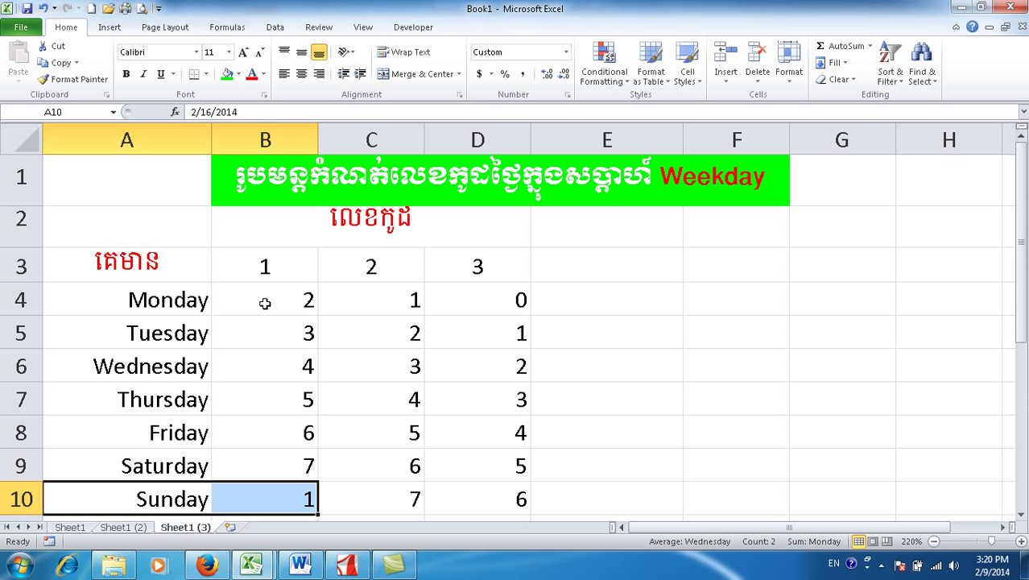
pyautogui.moveTo(264, 278); pyautogui.dragTo(276, 494)
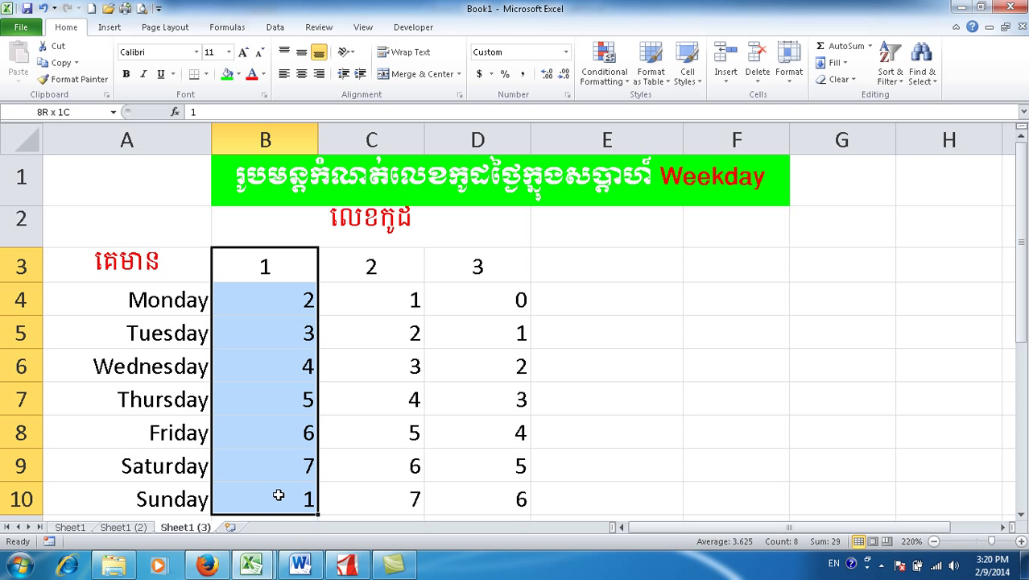
pyautogui.click(356, 257)
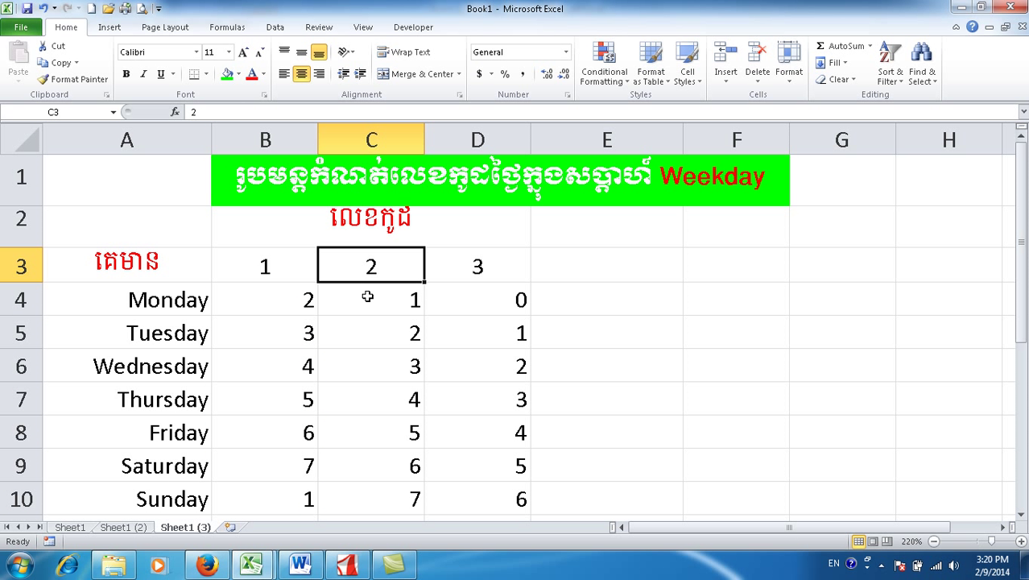
# Step: Inspect C4's =WEEKDAY(A4,2) formula and its return type 2, leaving it unchanged
pyautogui.doubleClick(368, 300)
pyautogui.click(476, 300)
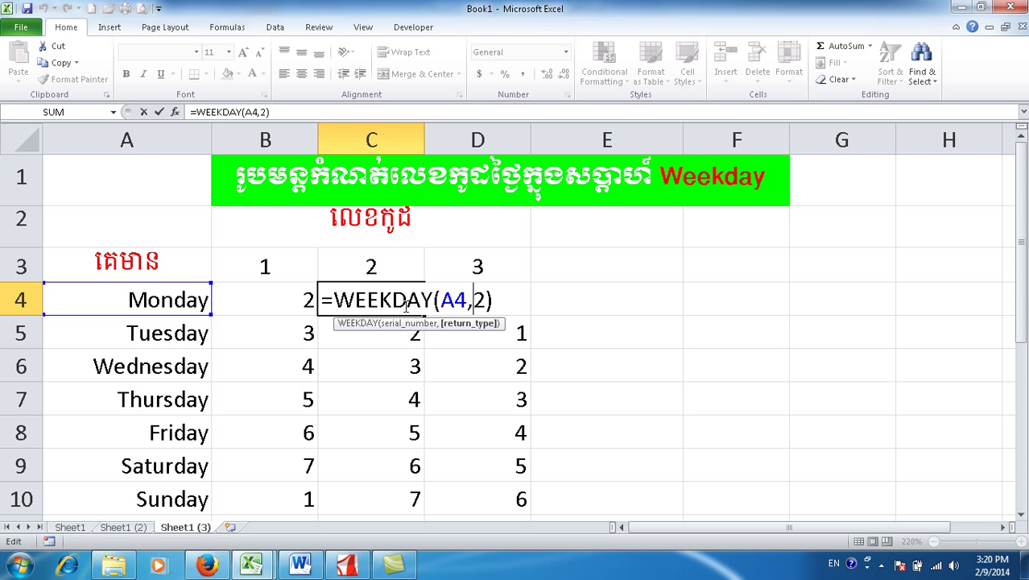
pyautogui.doubleClick(481, 299)
pyautogui.click(496, 300)
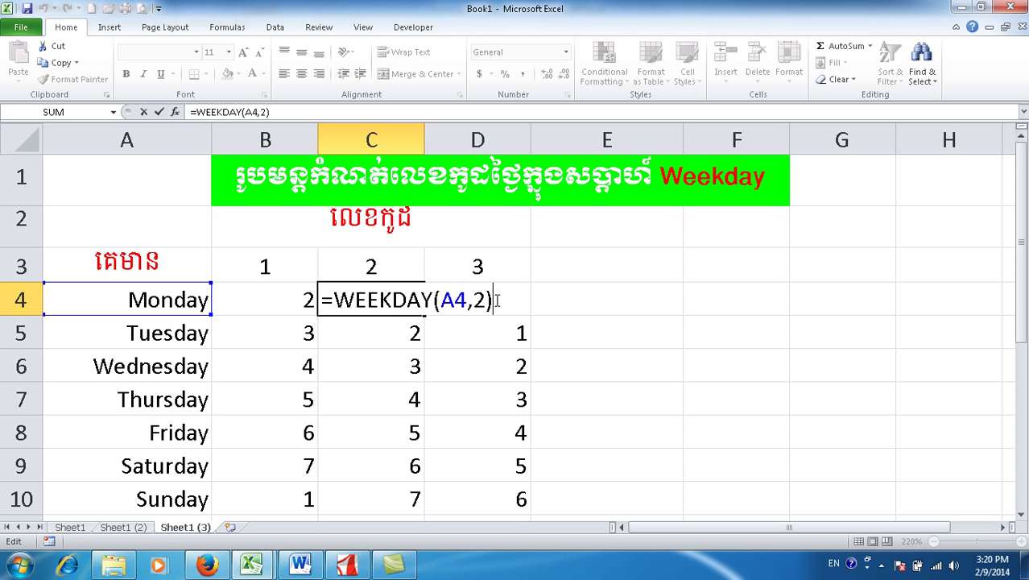
pyautogui.press('Return')
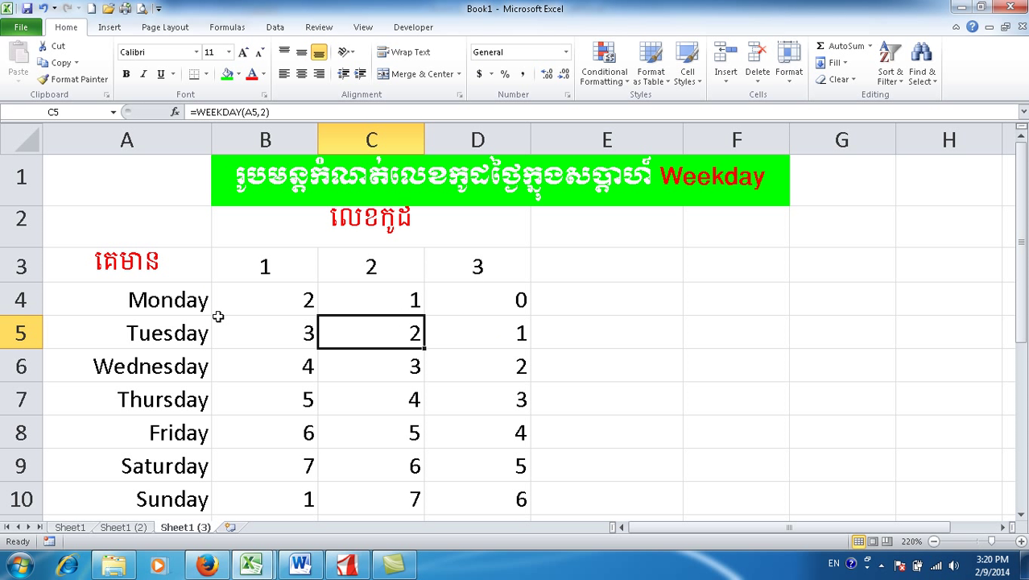
# Step: Select the Monday, Tuesday, Wednesday and Sunday rows and the return type 2 results to compare
pyautogui.click(197, 300)
pyautogui.moveTo(198, 300); pyautogui.dragTo(413, 301)
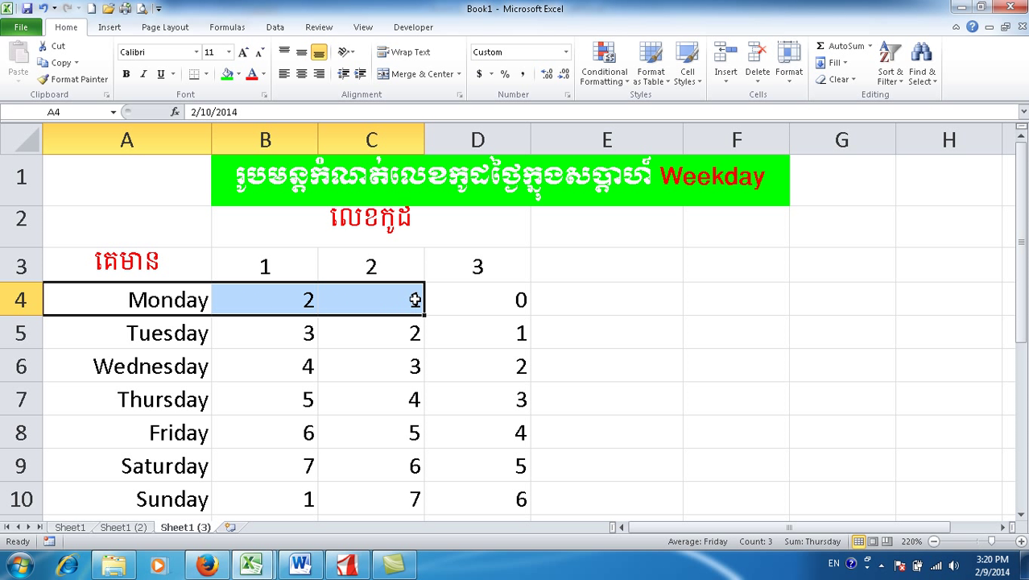
pyautogui.moveTo(178, 332); pyautogui.dragTo(353, 332)
pyautogui.moveTo(181, 367)
pyautogui.mouseDown()
pyautogui.moveTo(369, 366)
pyautogui.moveTo(382, 489)
pyautogui.mouseUp()
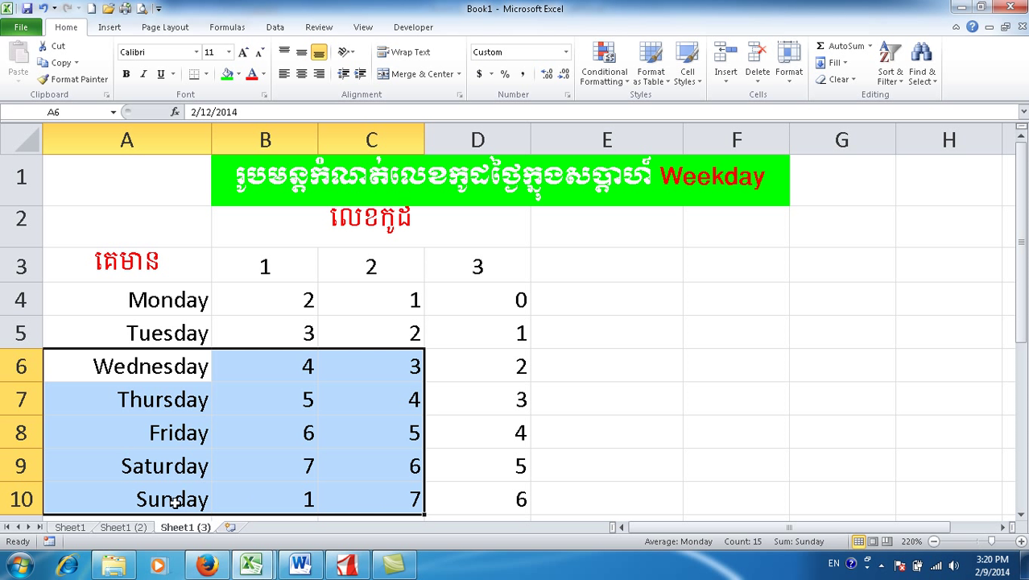
pyautogui.click(175, 500)
pyautogui.moveTo(175, 500); pyautogui.dragTo(402, 504)
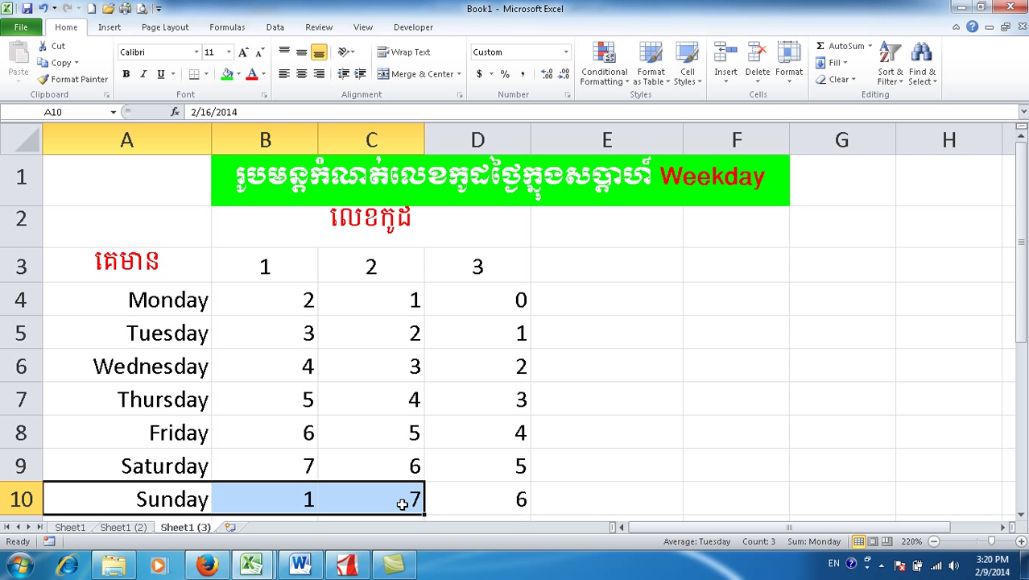
pyautogui.moveTo(391, 305); pyautogui.dragTo(403, 495)
# Step: Open D4's =WEEKDAY(A4,3) formula, check the return type 3 argument, and confirm it unchanged
pyautogui.doubleClick(505, 292)
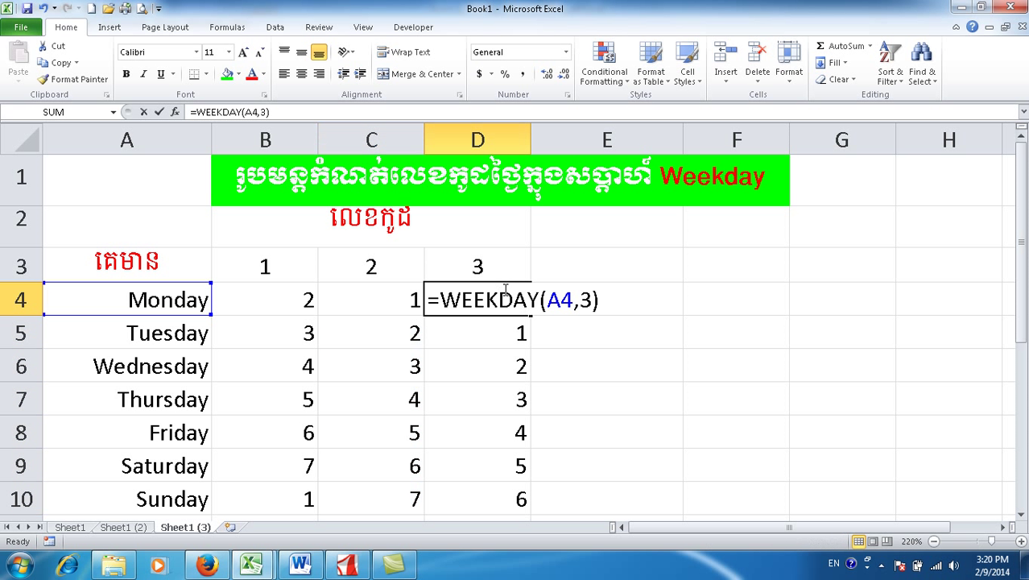
pyautogui.click(587, 323)
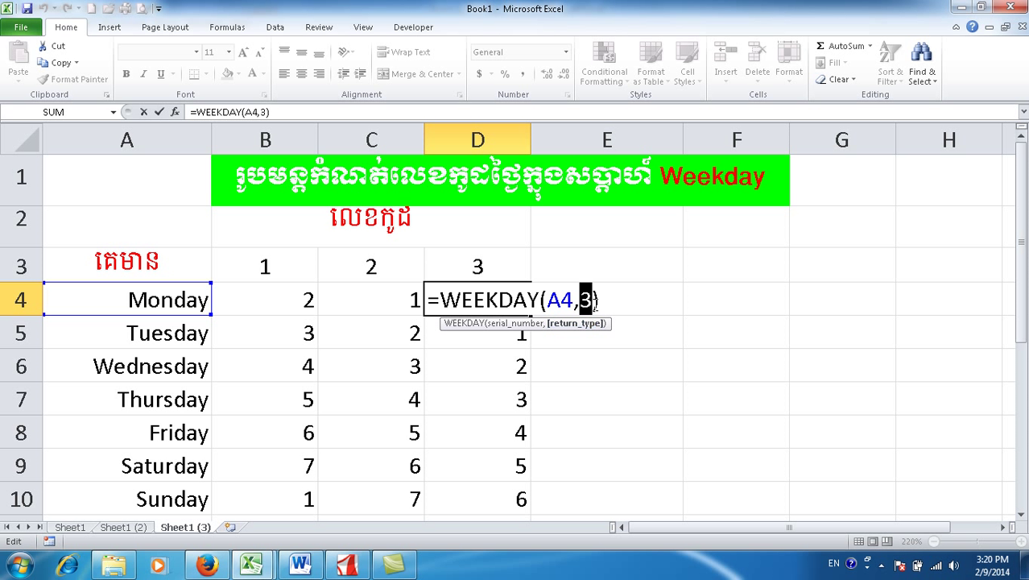
pyautogui.click(604, 302)
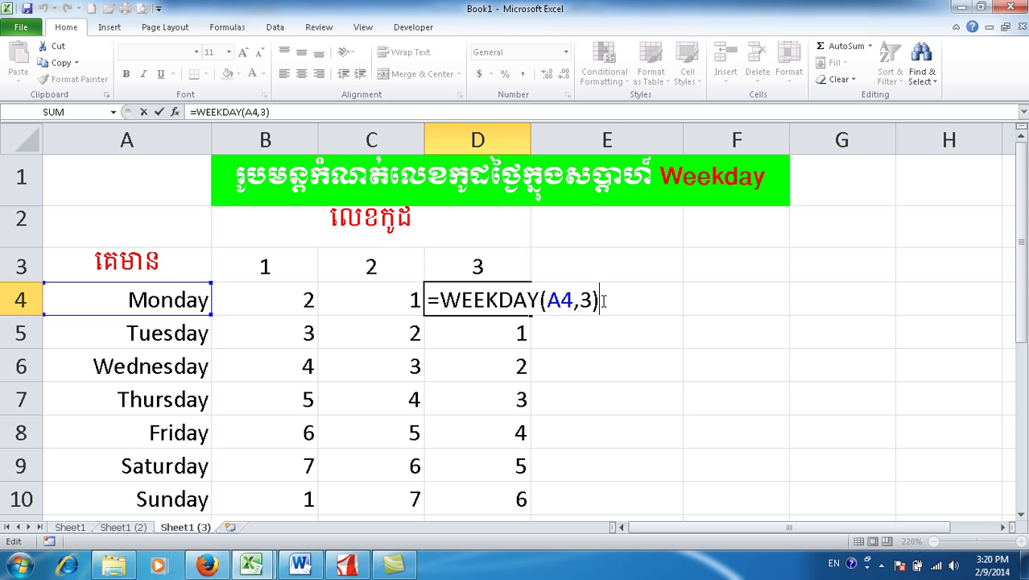
pyautogui.press('Return')
# Step: Select Monday's row, the column D results, then B4:D10 to review all three return types
pyautogui.moveTo(187, 298); pyautogui.dragTo(436, 304)
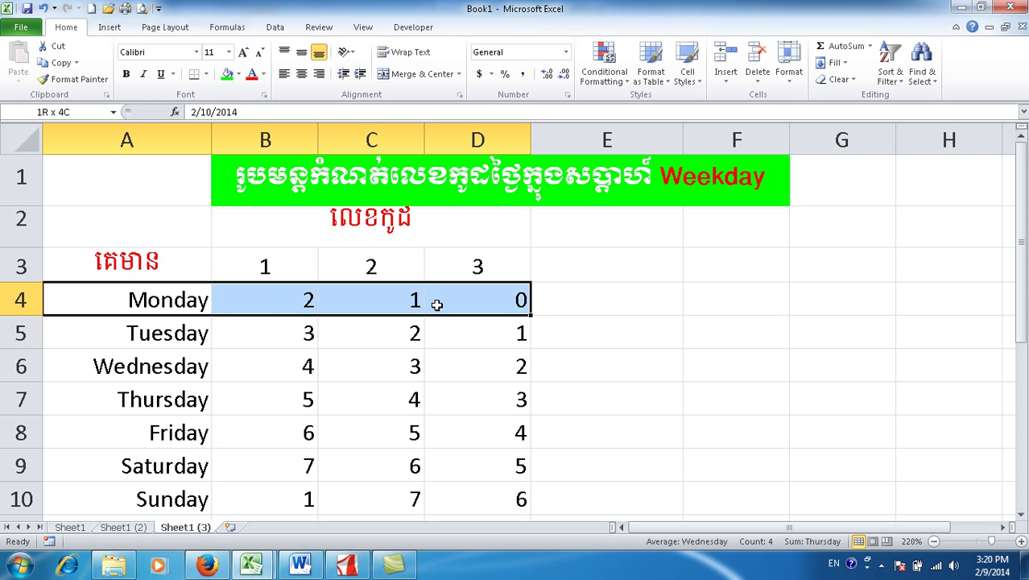
pyautogui.click(498, 302)
pyautogui.moveTo(501, 299); pyautogui.dragTo(491, 478)
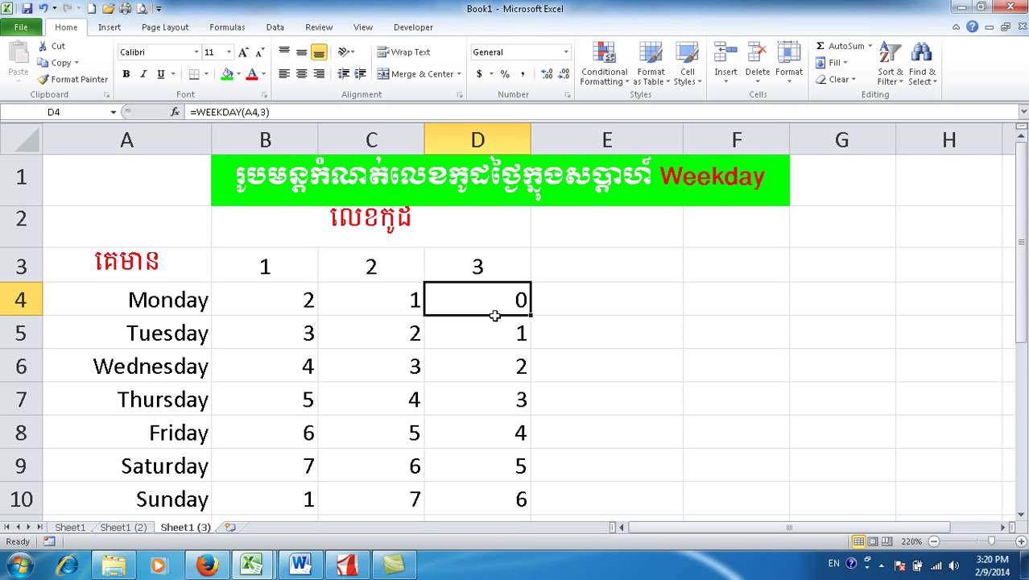
pyautogui.click(483, 505)
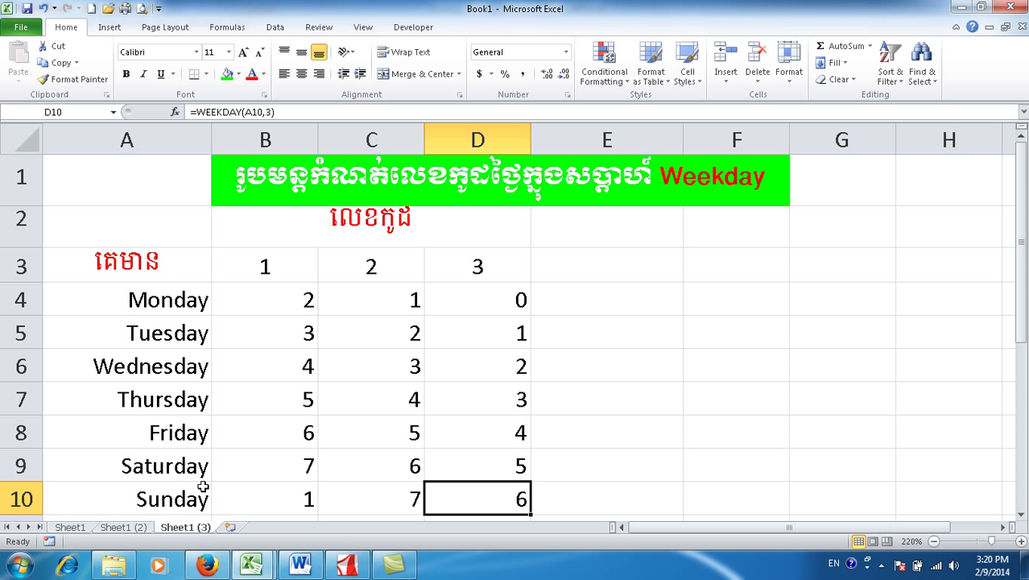
pyautogui.moveTo(272, 312); pyautogui.dragTo(487, 497)
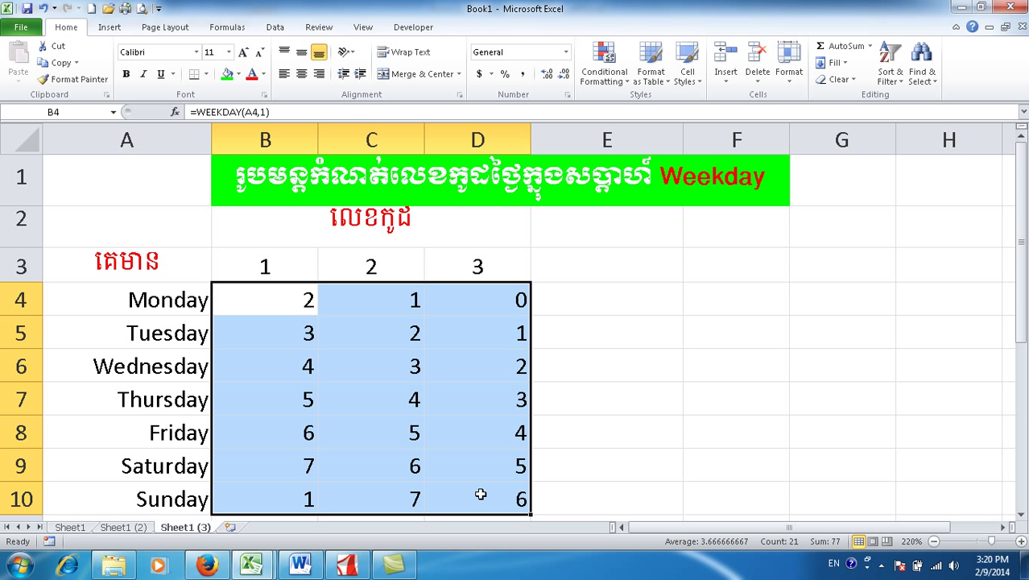
# Step: Fill the return type 2 header in C3 green
pyautogui.click(662, 333)
pyautogui.moveTo(377, 270)
pyautogui.mouseDown()
pyautogui.moveTo(397, 468)
pyautogui.moveTo(371, 266)
pyautogui.mouseUp()
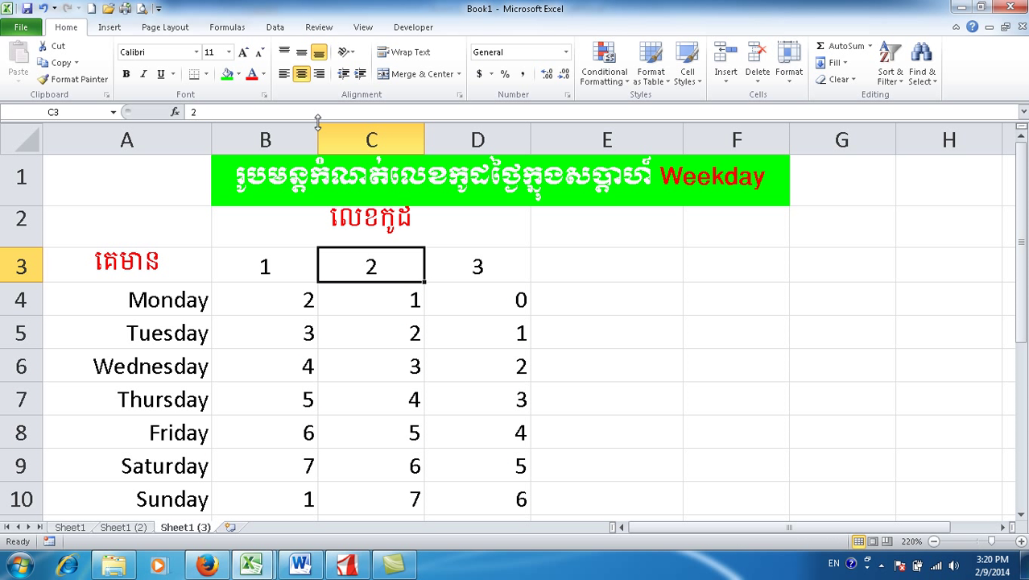
pyautogui.click(228, 73)
# Step: Centre the values in C4:C10 and colour them red
pyautogui.moveTo(394, 300); pyautogui.dragTo(396, 487)
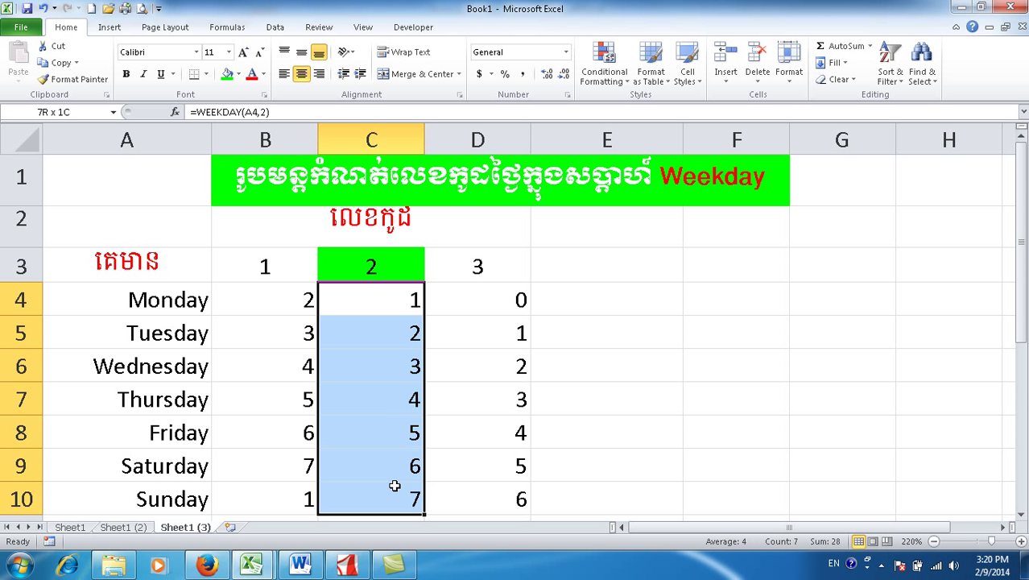
pyautogui.click(301, 73)
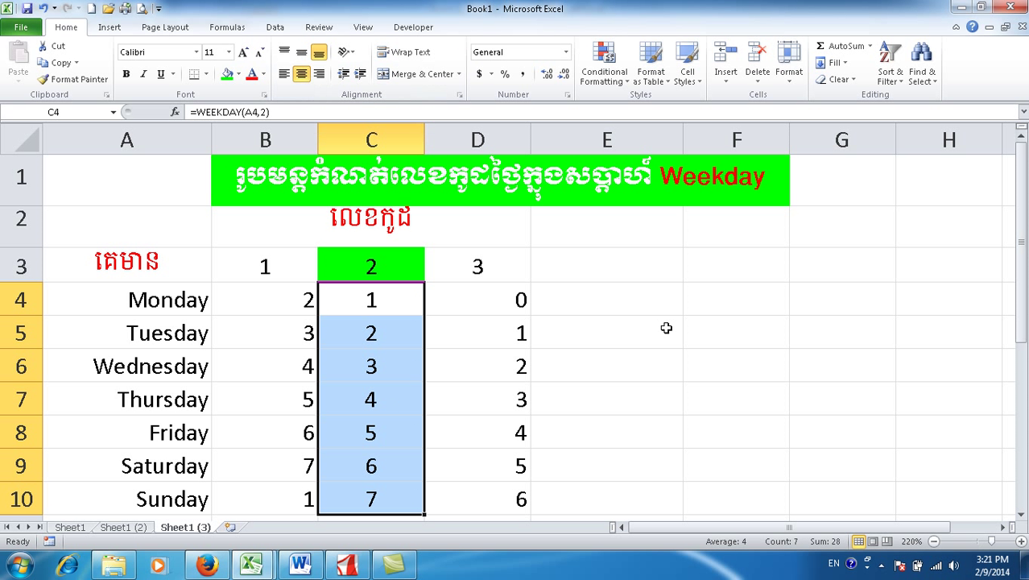
pyautogui.click(252, 73)
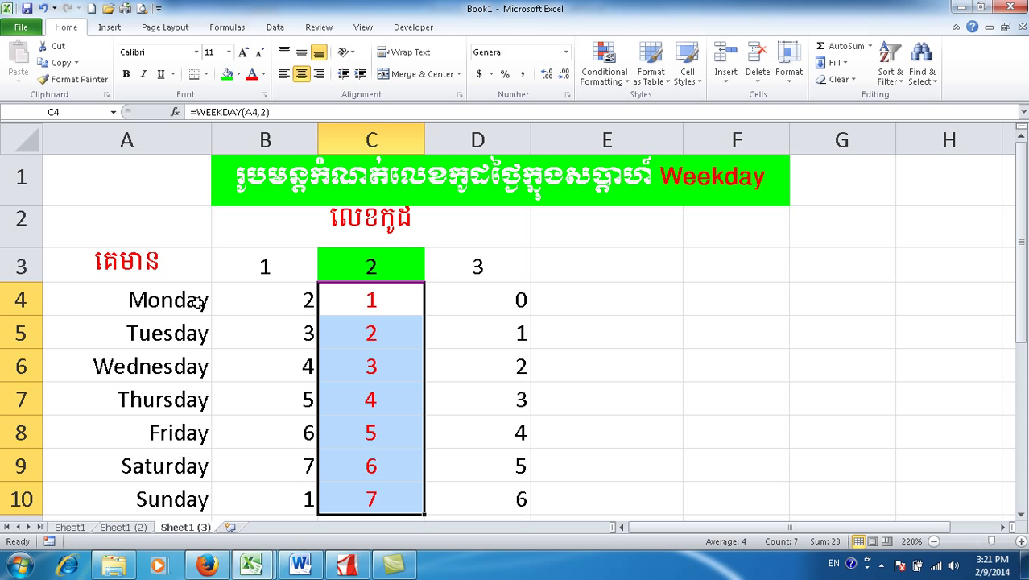
pyautogui.click(157, 298)
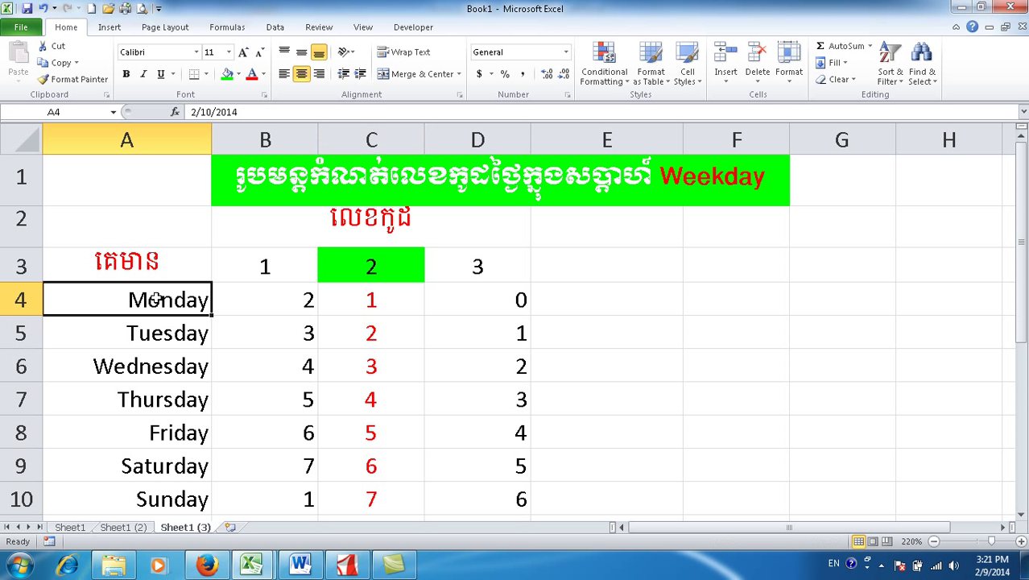
pyautogui.moveTo(157, 299); pyautogui.dragTo(172, 499)
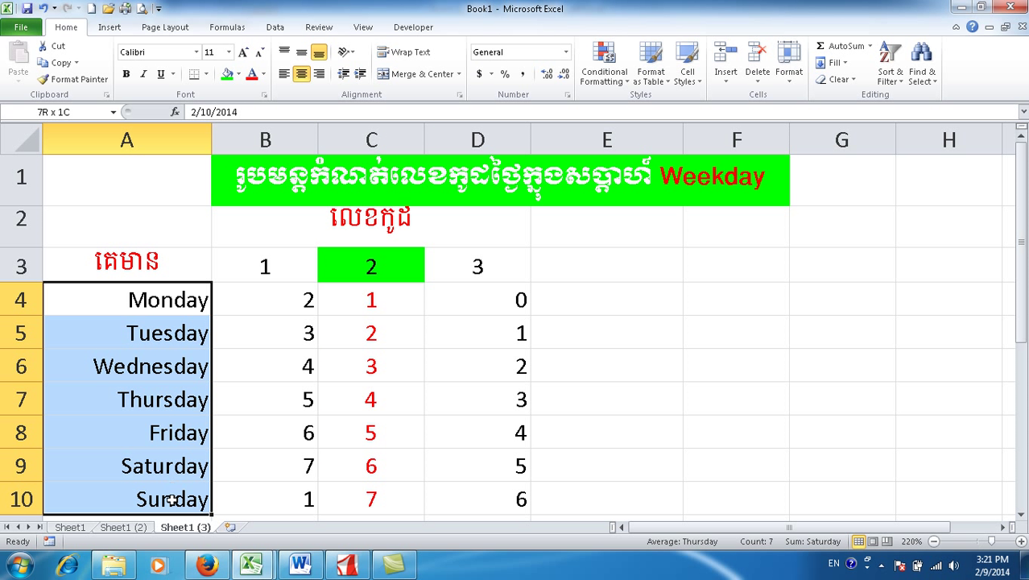
pyautogui.moveTo(348, 309); pyautogui.dragTo(356, 357)
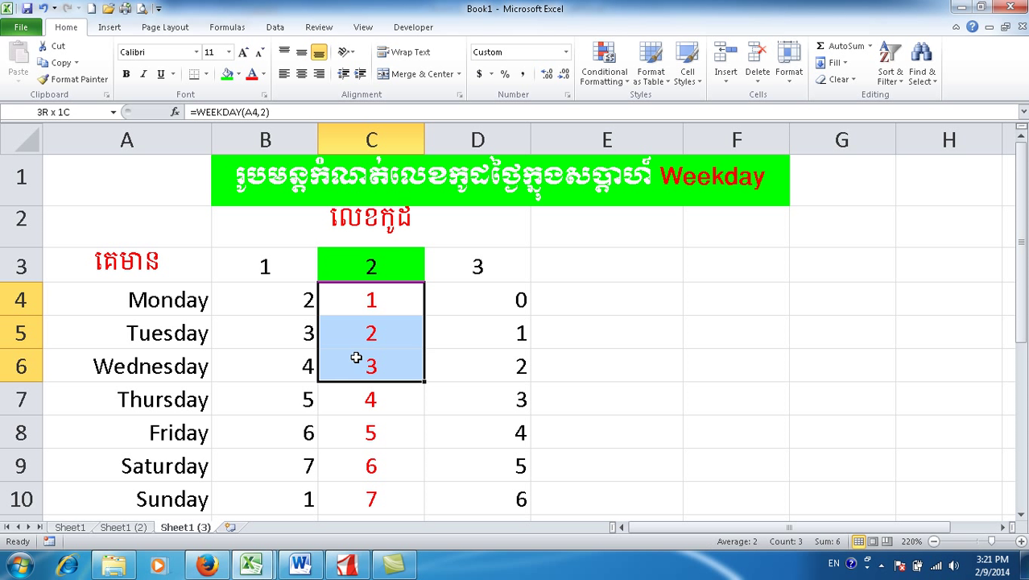
pyautogui.moveTo(202, 305); pyautogui.dragTo(346, 292)
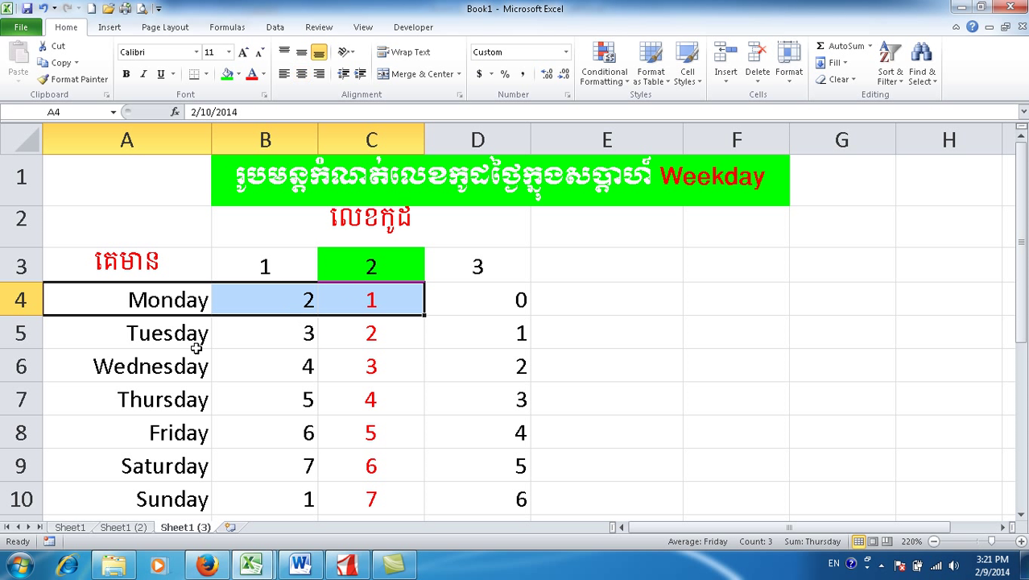
pyautogui.moveTo(196, 348); pyautogui.dragTo(345, 333)
pyautogui.click(194, 499)
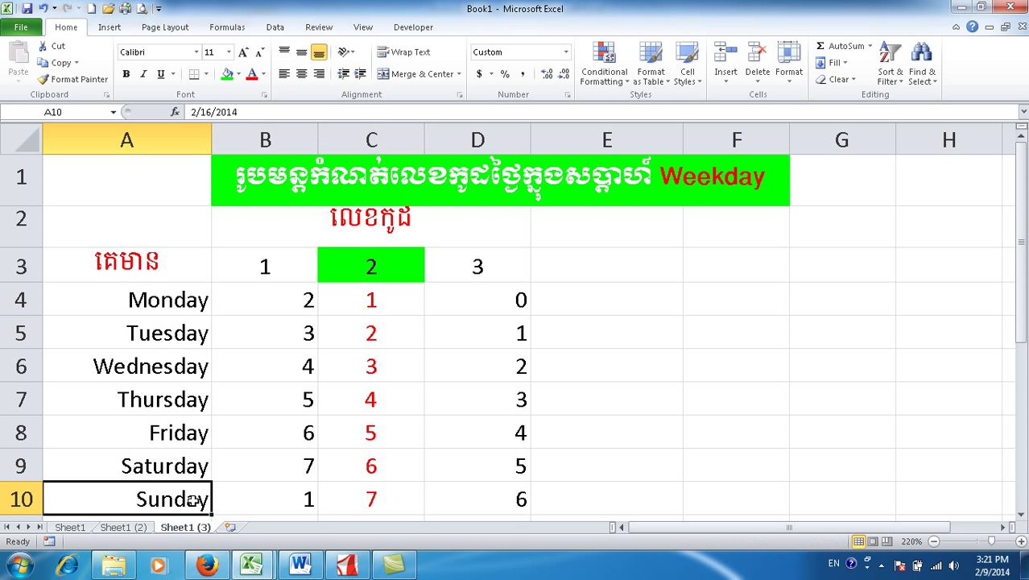
pyautogui.moveTo(194, 500); pyautogui.dragTo(338, 504)
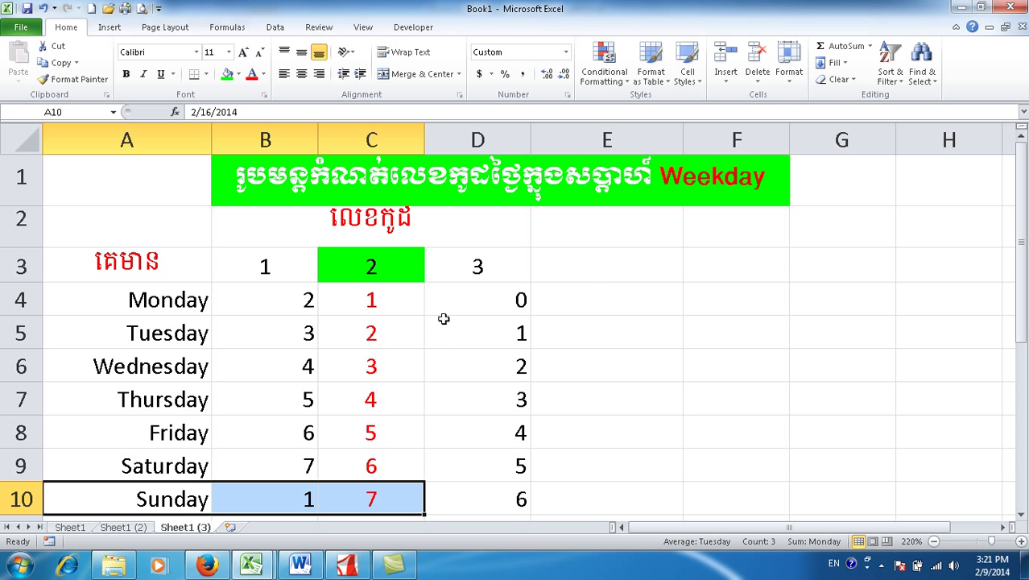
pyautogui.doubleClick(385, 300)
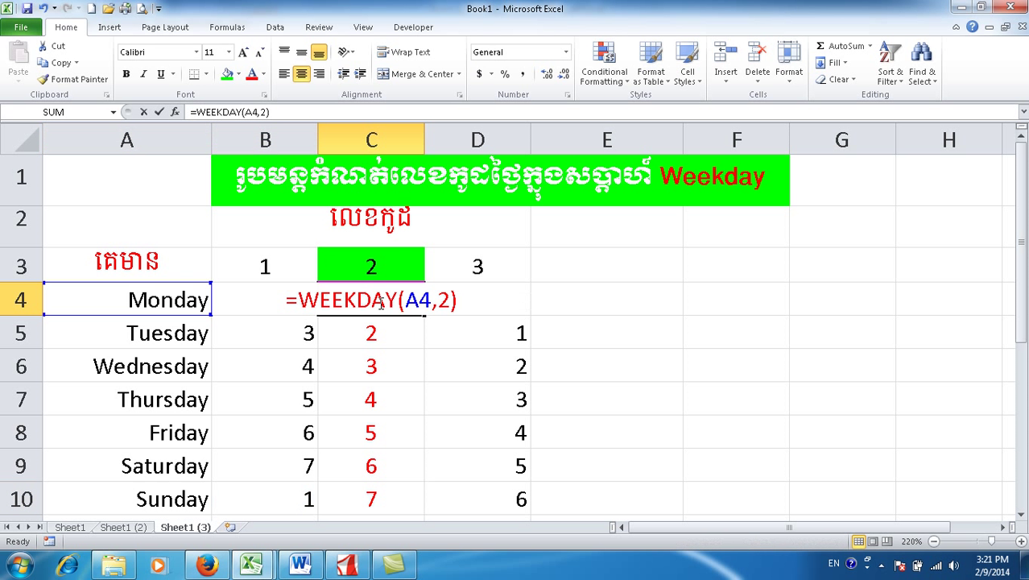
pyautogui.doubleClick(442, 301)
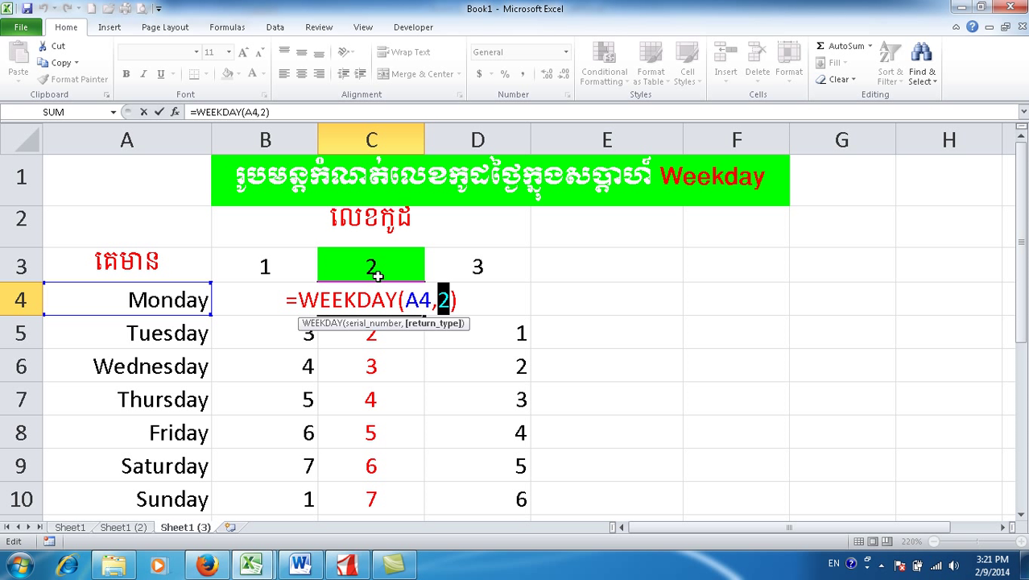
pyautogui.press('Return')
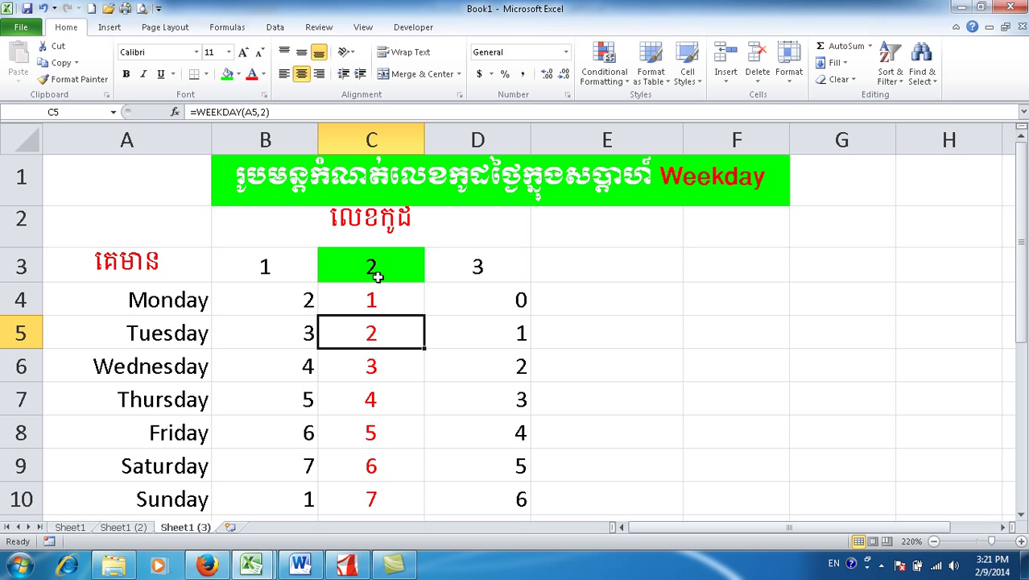
pyautogui.moveTo(367, 304); pyautogui.dragTo(371, 487)
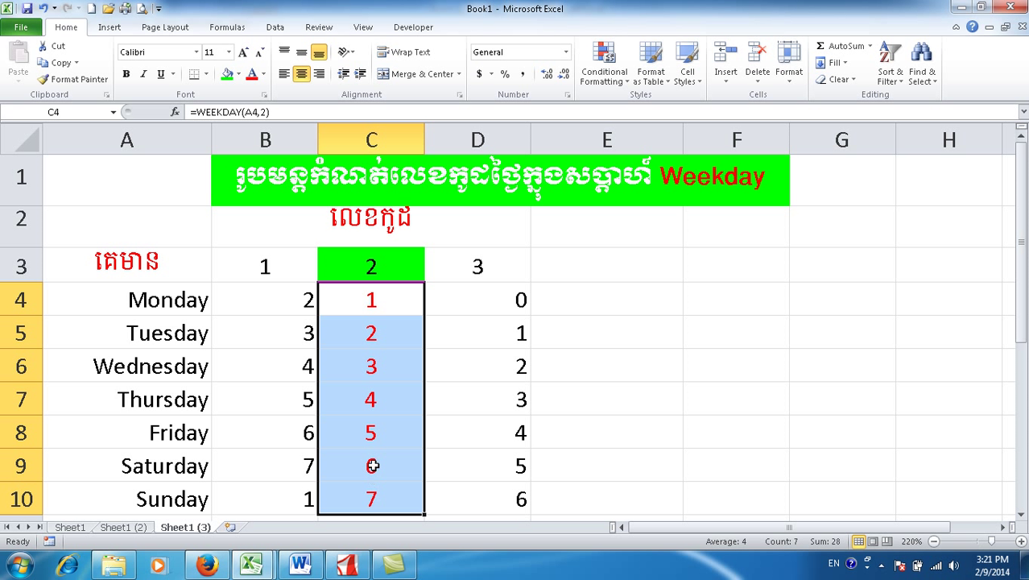